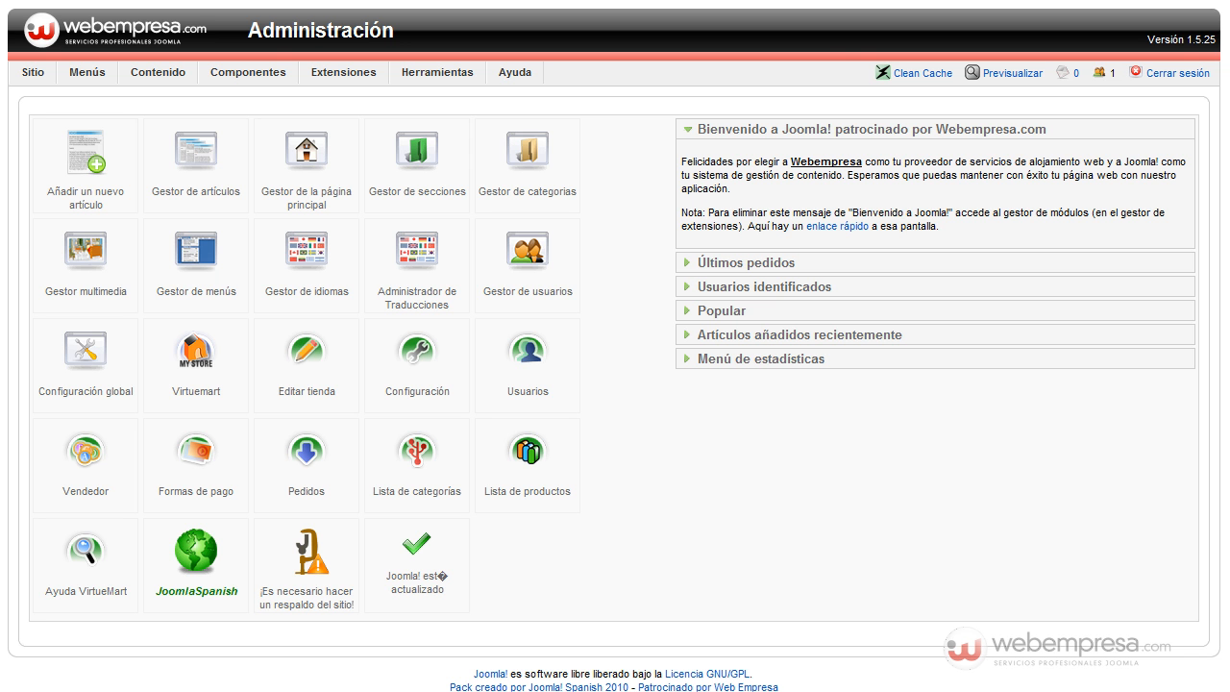
Review the available default WYSIWYG editors in the site's global configuration and close it without changes
{"action": "mouse_move", "coordinate": [222, 75]}
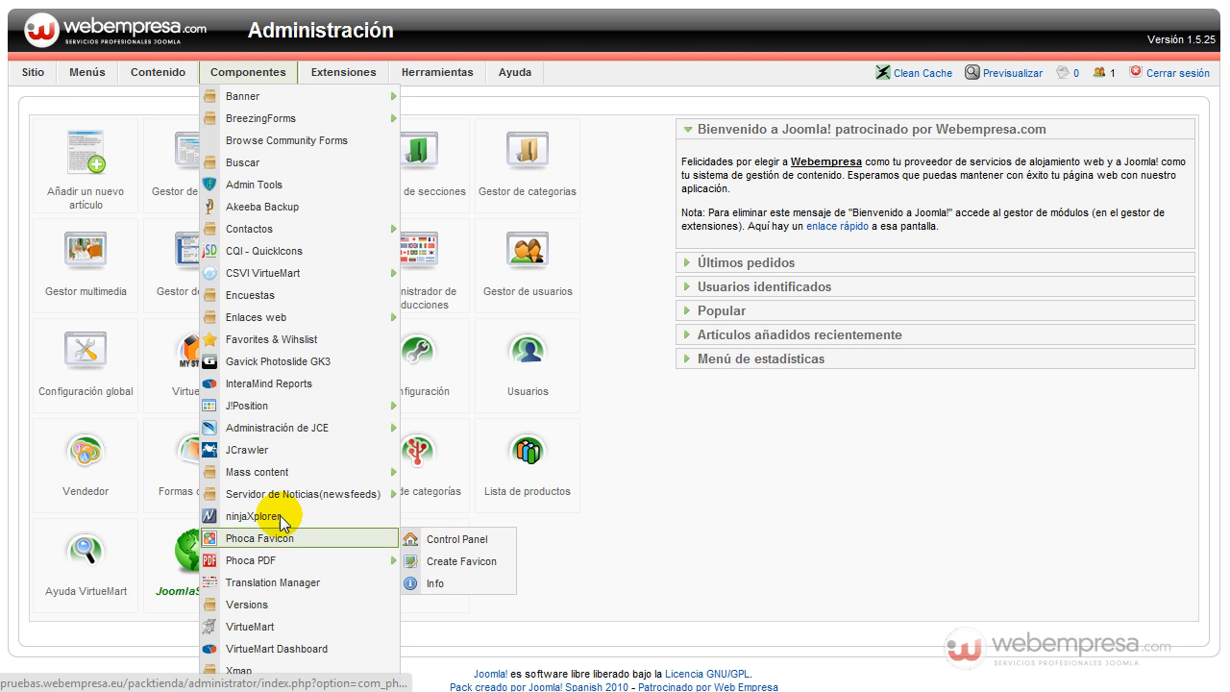
{"action": "mouse_move", "coordinate": [296, 432]}
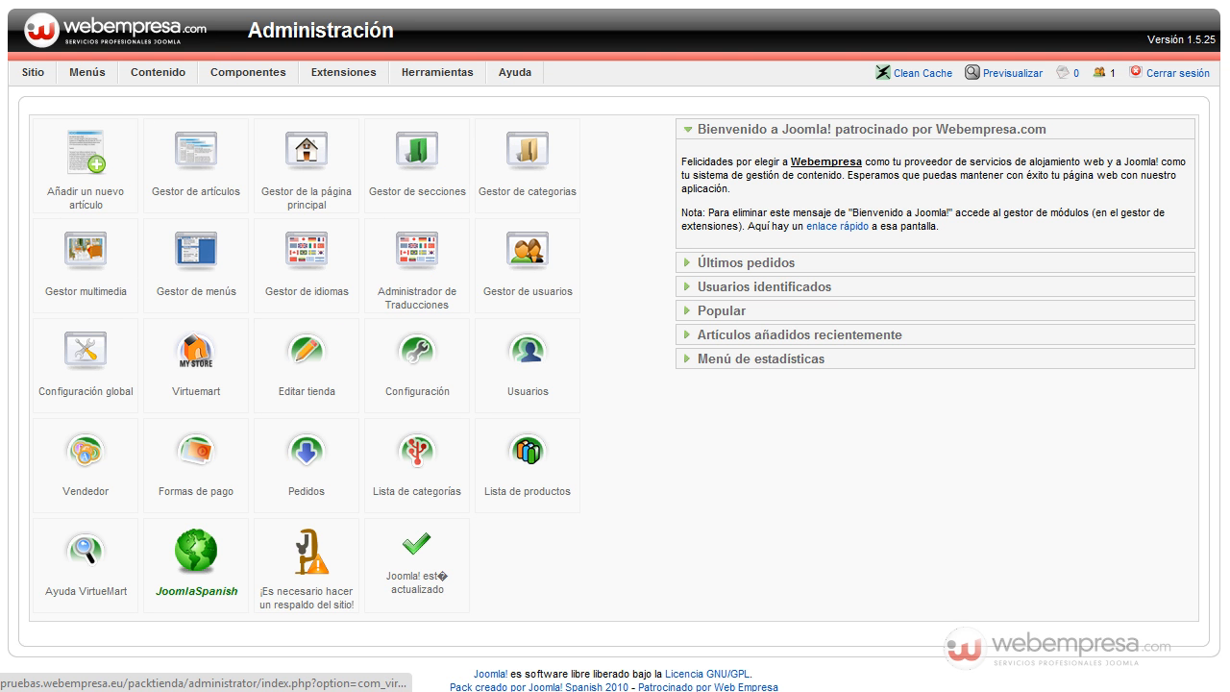
{"action": "left_click", "coordinate": [196, 361]}
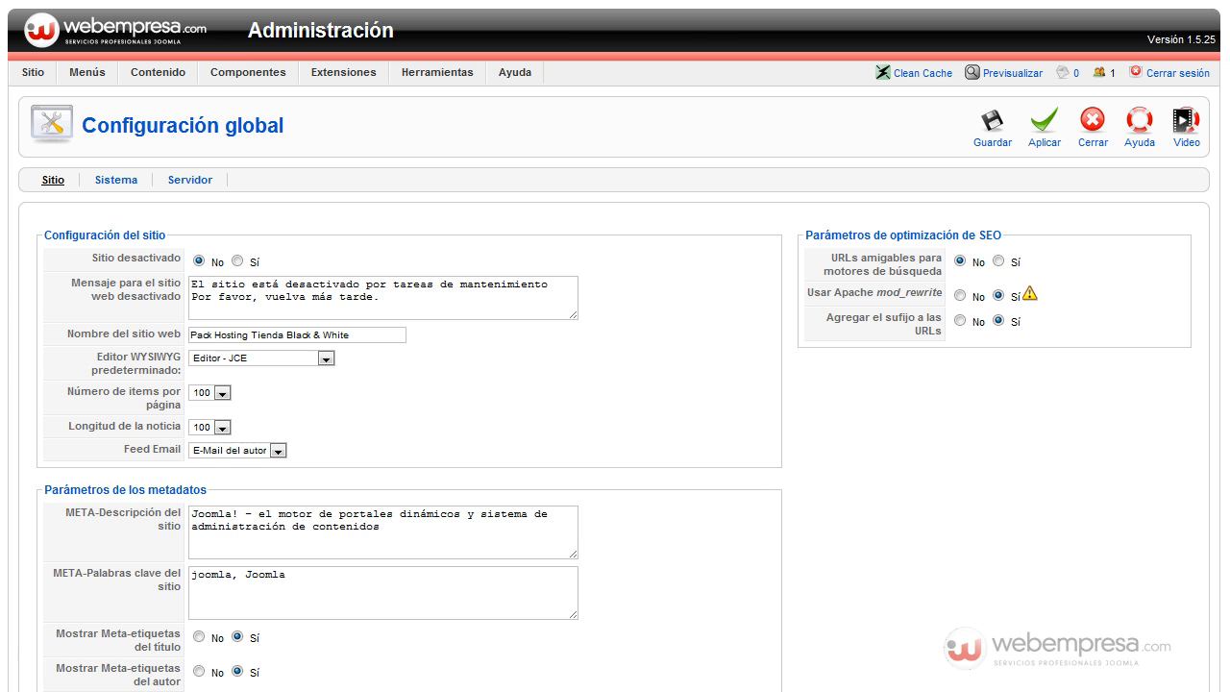
{"action": "mouse_move", "coordinate": [142, 366]}
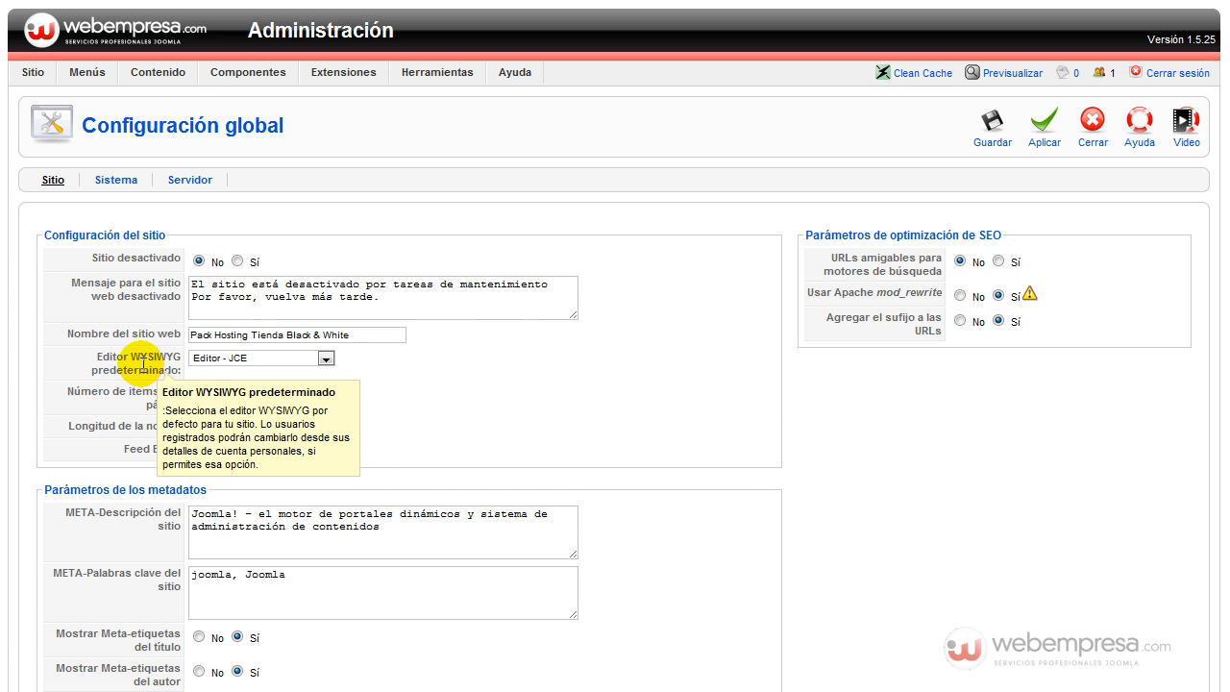
{"action": "left_click", "coordinate": [213, 360]}
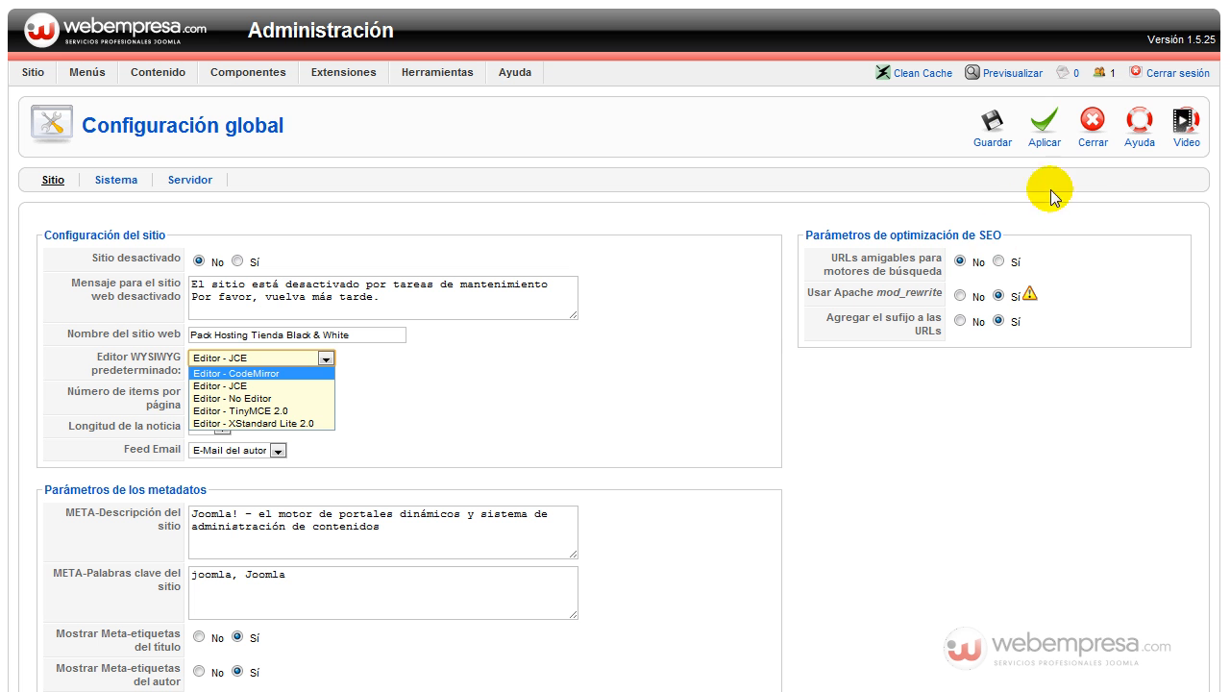
{"action": "left_click", "coordinate": [1092, 122]}
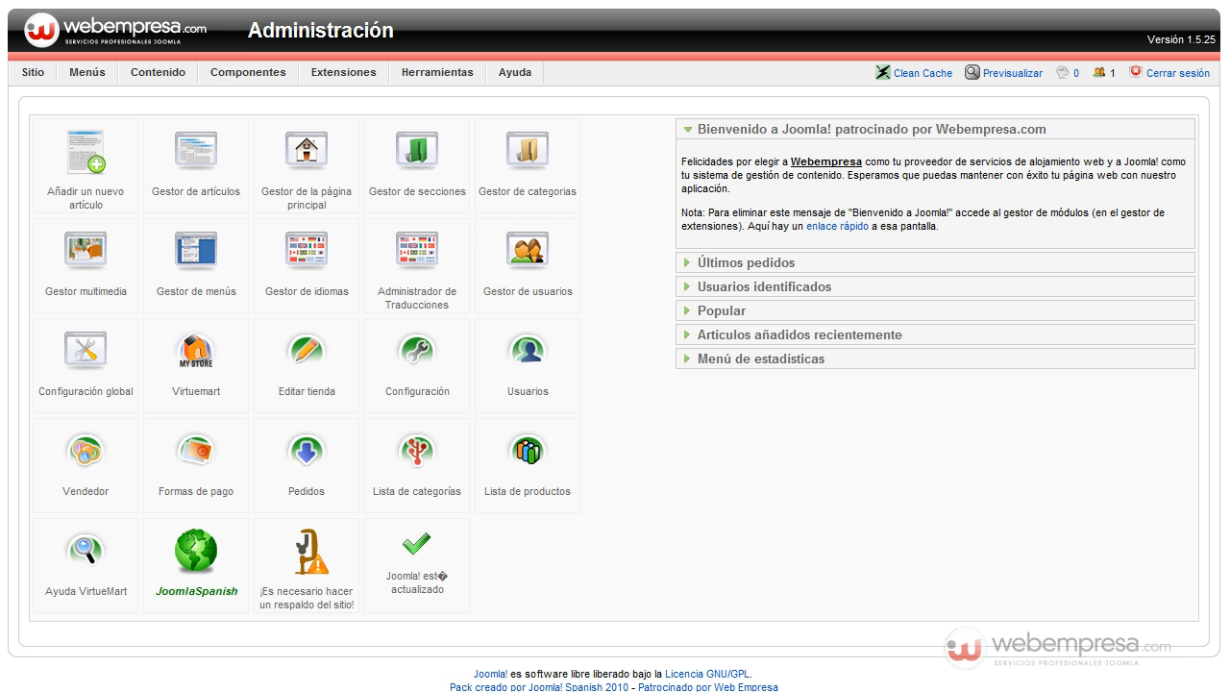
Review the user editor setting in the super administrator's account and close the account without changes
{"action": "left_click", "coordinate": [538, 274]}
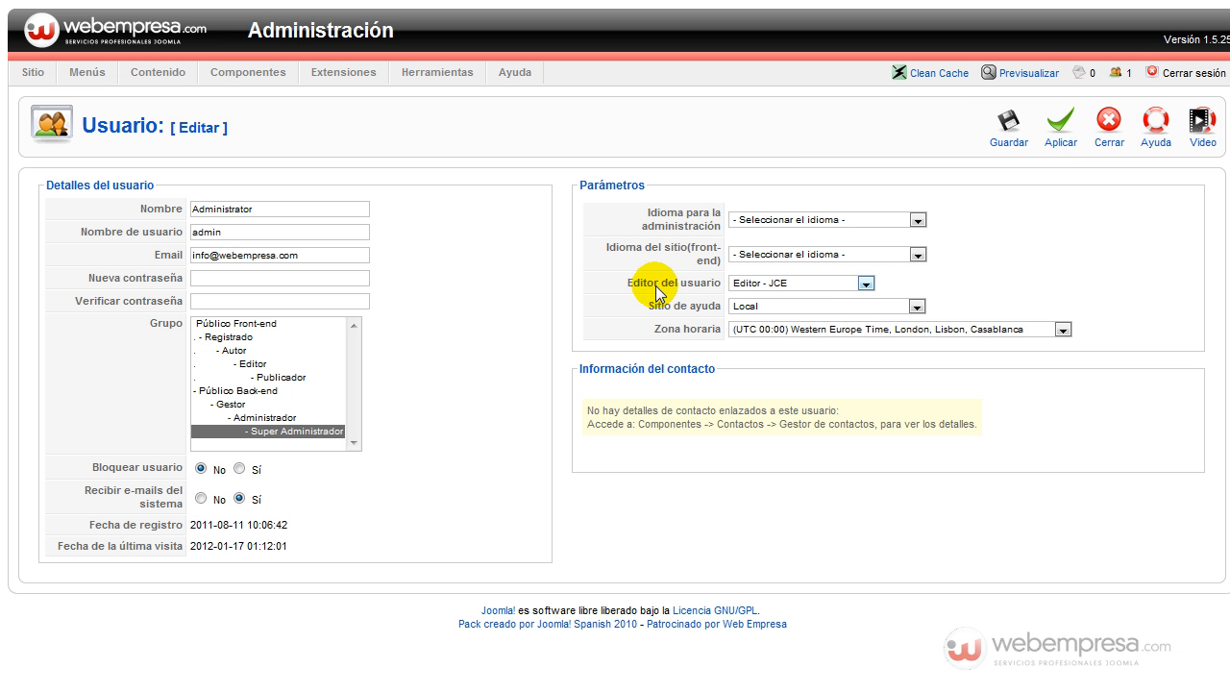
{"action": "left_click", "coordinate": [790, 286]}
{"action": "left_click", "coordinate": [791, 286]}
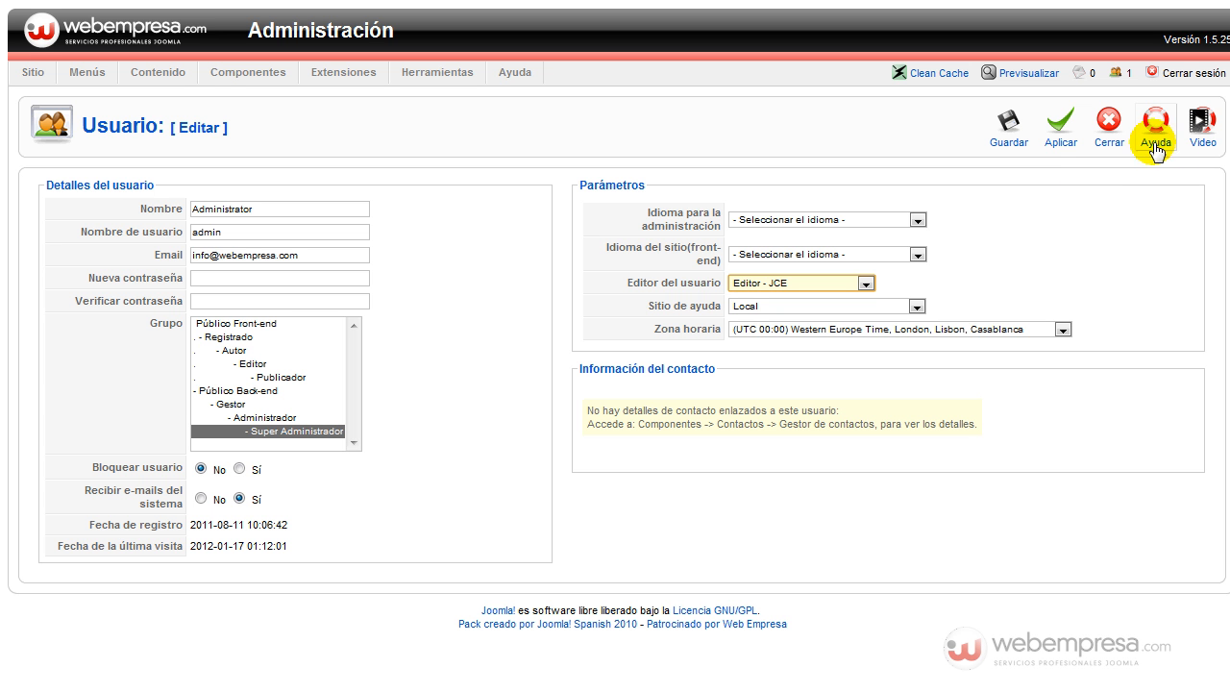
{"action": "left_click", "coordinate": [1109, 120]}
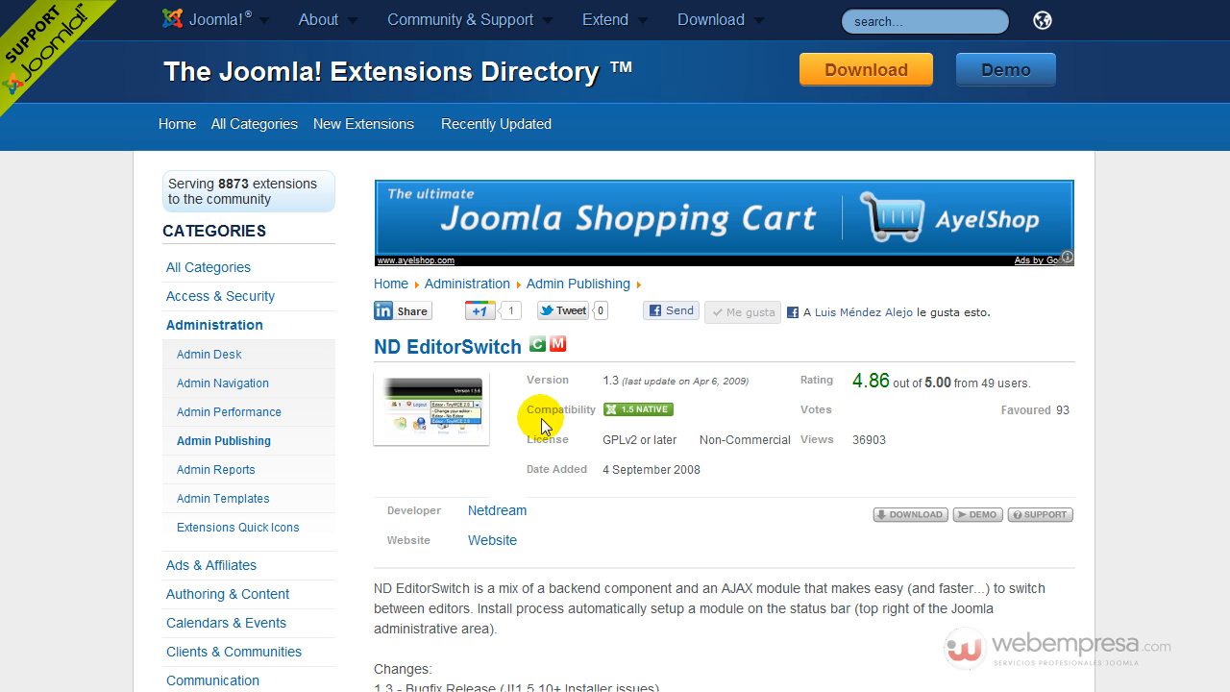
Download ND EditorSwitch 1.3 from its extensions directory listing, agreeing to the license and saving component_ndeditorswitch_1_3.zip
{"action": "left_click", "coordinate": [918, 516]}
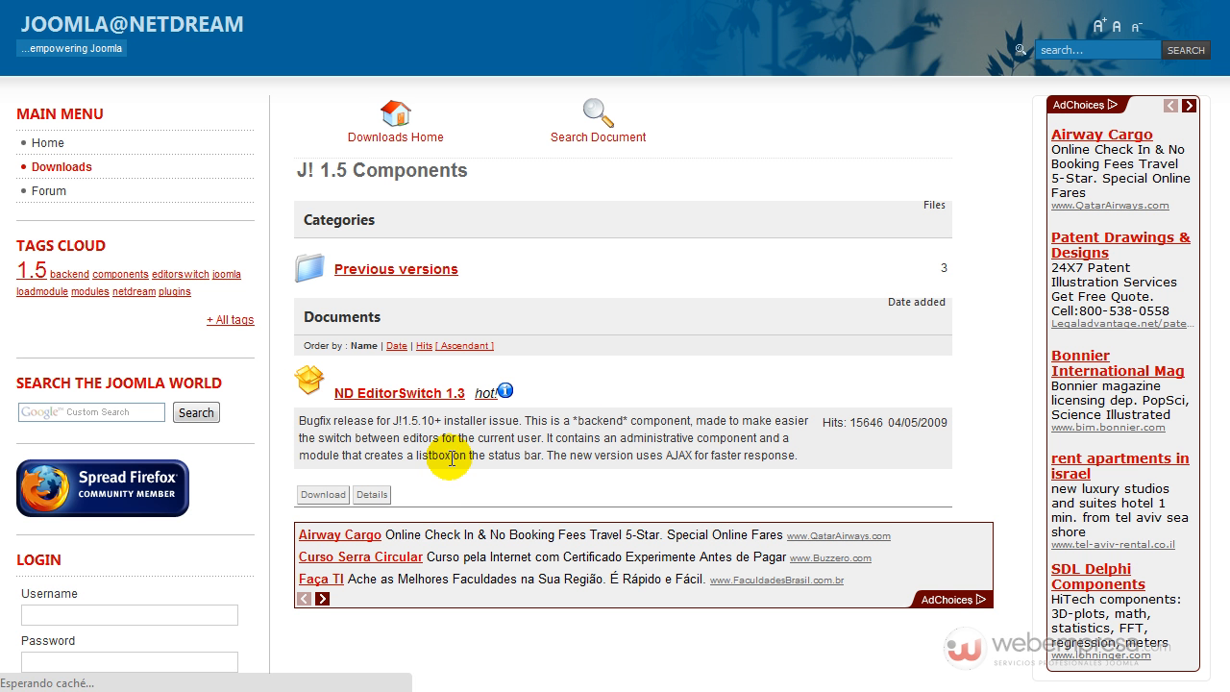
{"action": "left_click", "coordinate": [341, 497]}
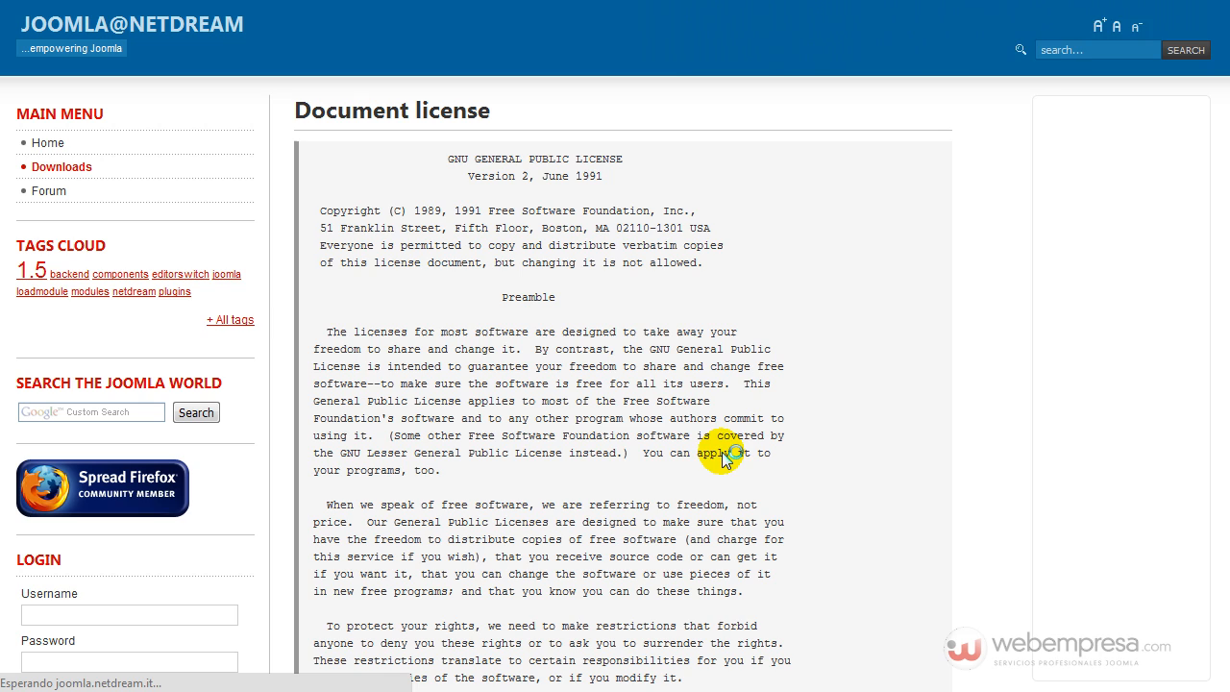
{"action": "scroll", "coordinate": [875, 407], "scroll_direction": "down", "scroll_amount": 20}
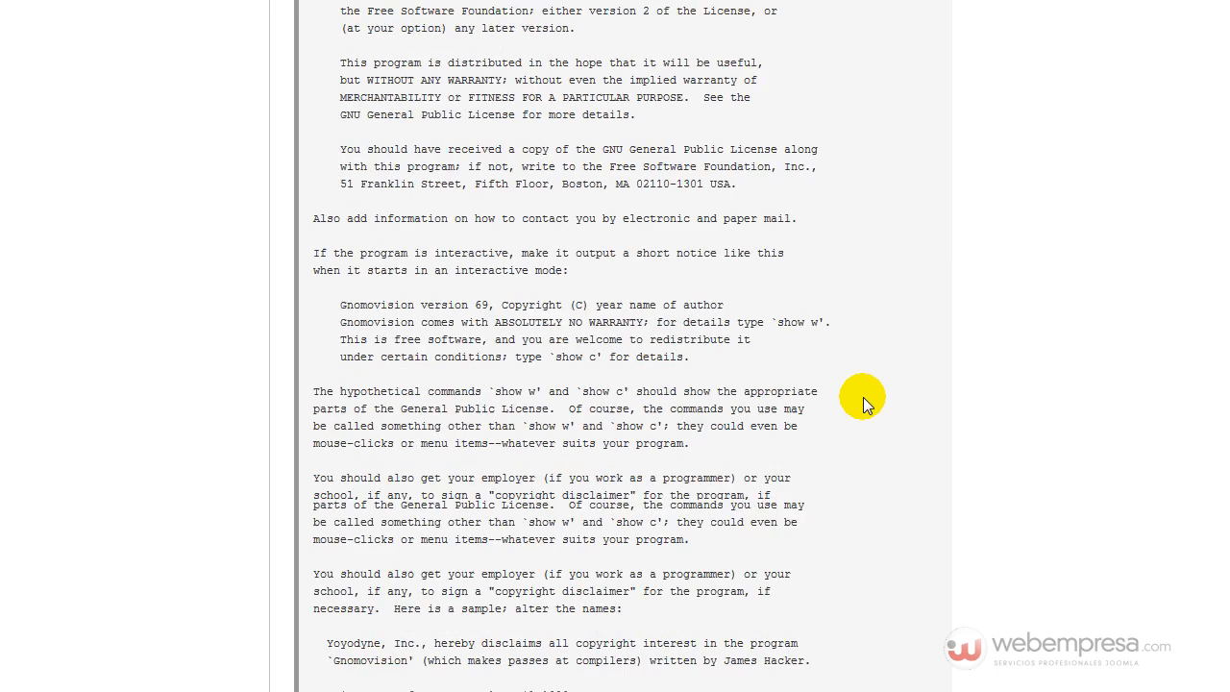
{"action": "scroll", "coordinate": [865, 399], "scroll_direction": "down", "scroll_amount": 10}
{"action": "left_click", "coordinate": [395, 432]}
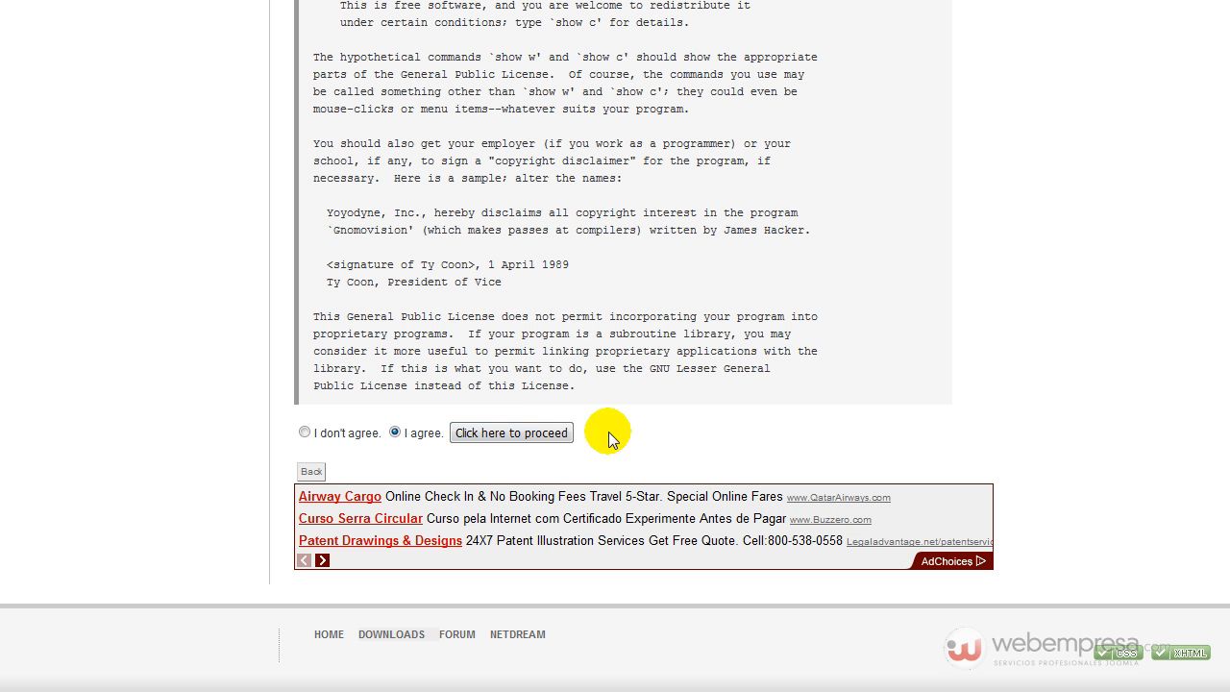
{"action": "left_click", "coordinate": [538, 437]}
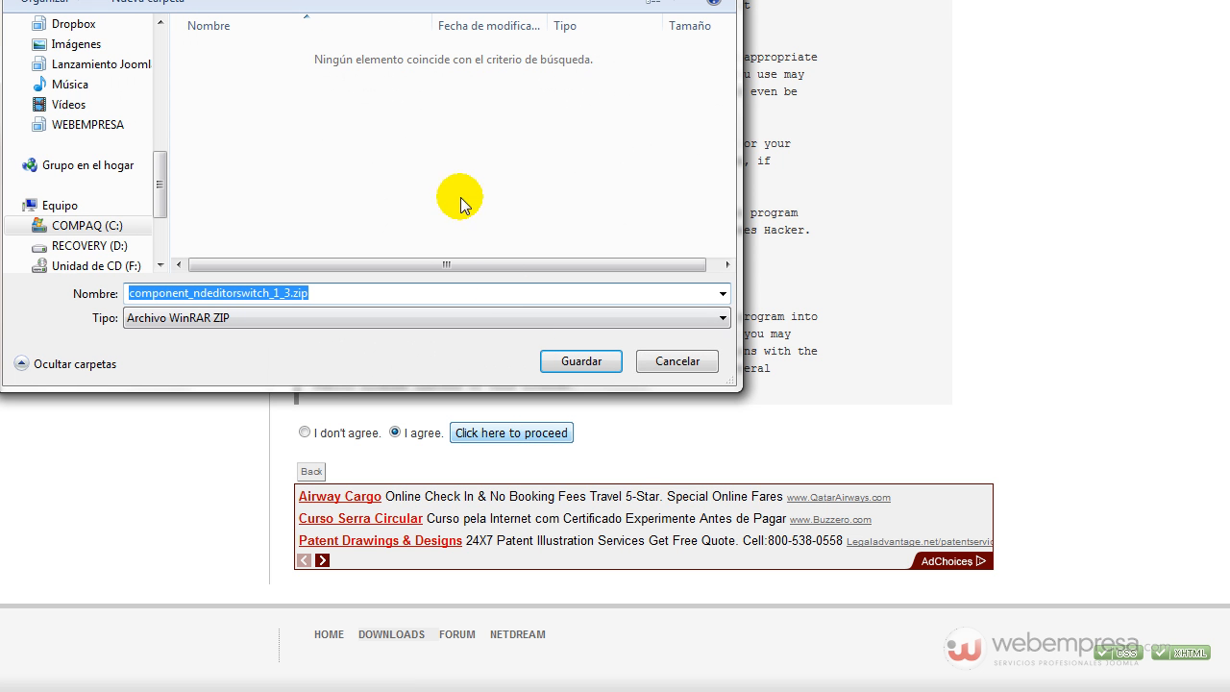
{"action": "left_click", "coordinate": [581, 361]}
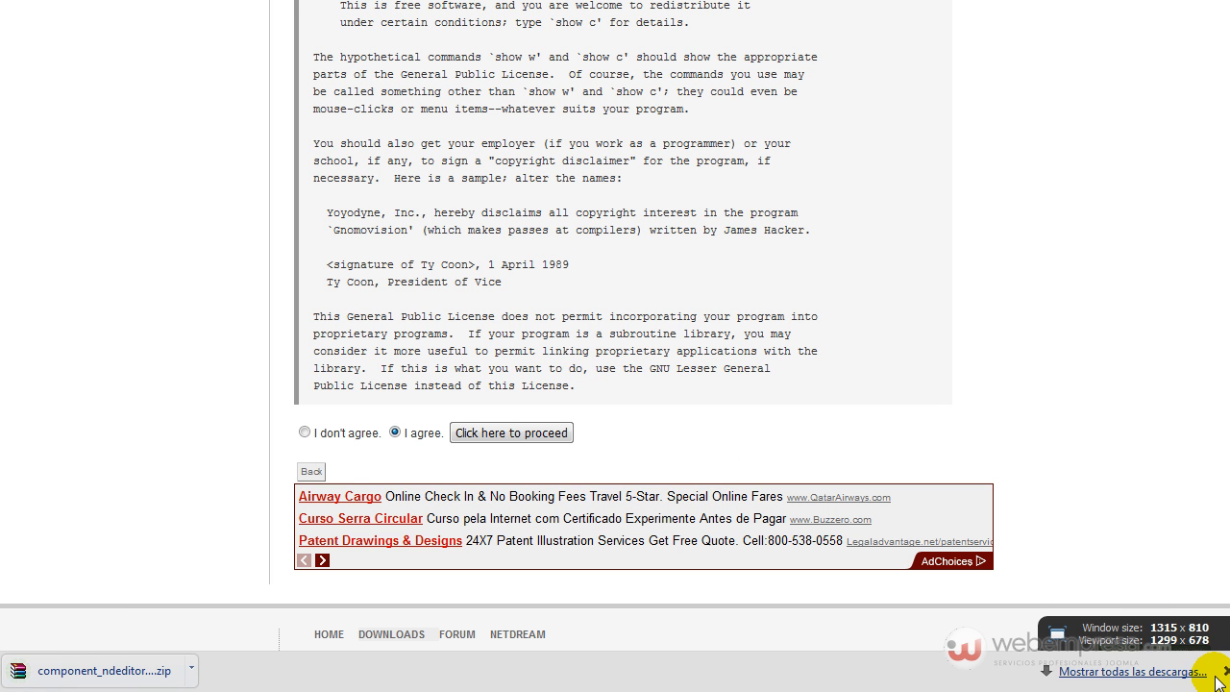
{"action": "left_click", "coordinate": [1225, 672]}
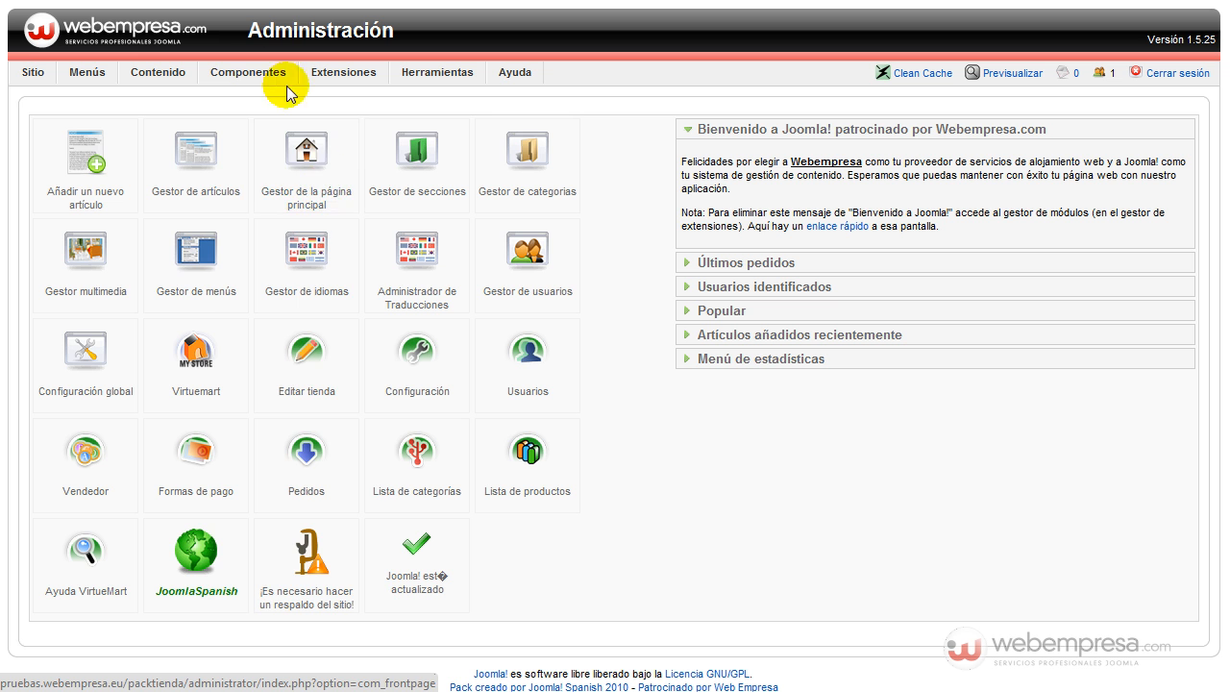
Install the extension package component_ndeditorswitch_1_3.zip in the Joomla administration
{"action": "mouse_move", "coordinate": [249, 72]}
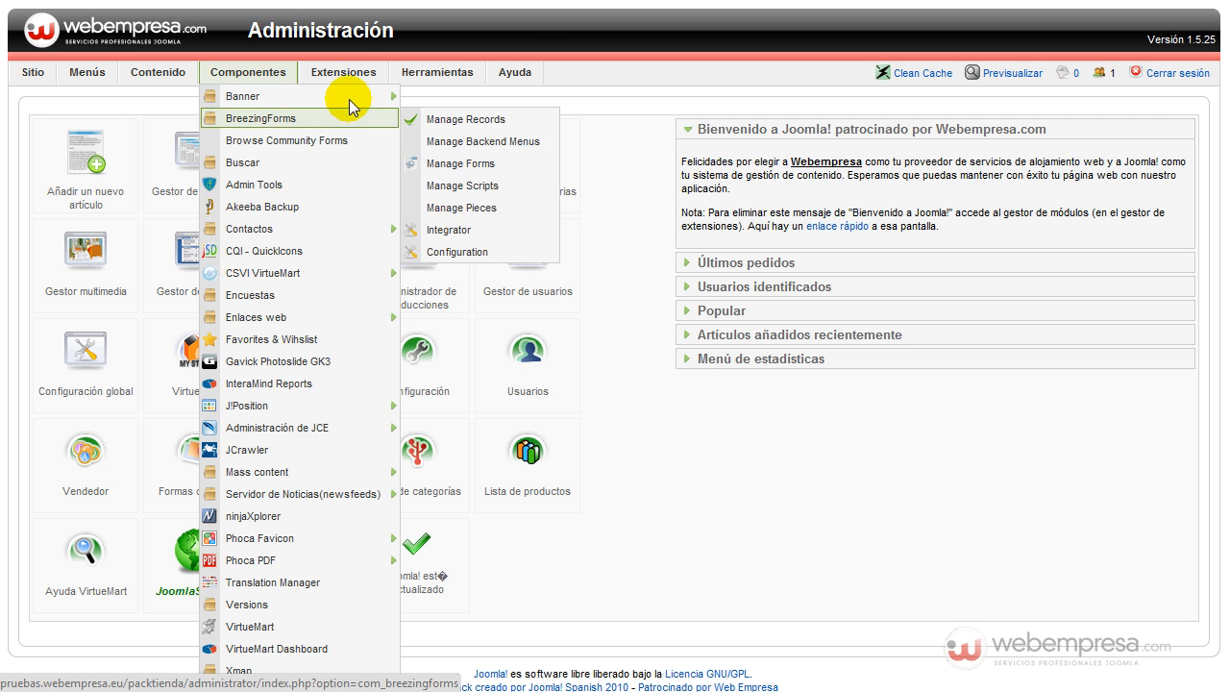
{"action": "mouse_move", "coordinate": [330, 73]}
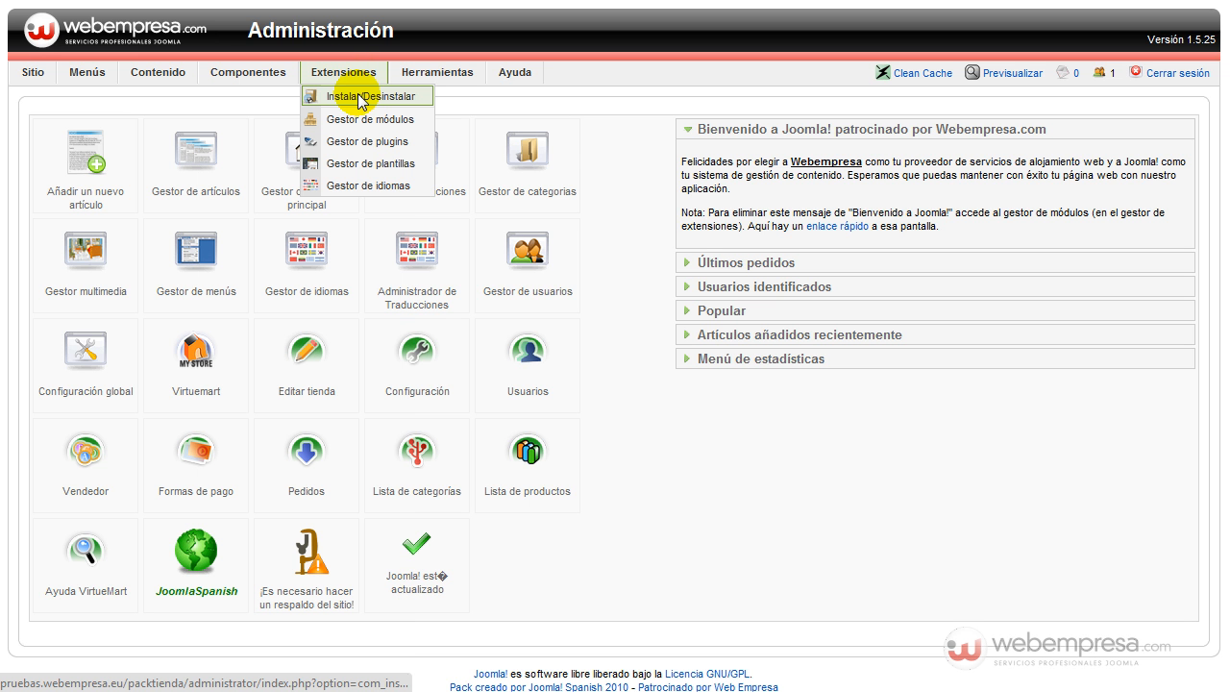
{"action": "left_click", "coordinate": [361, 97]}
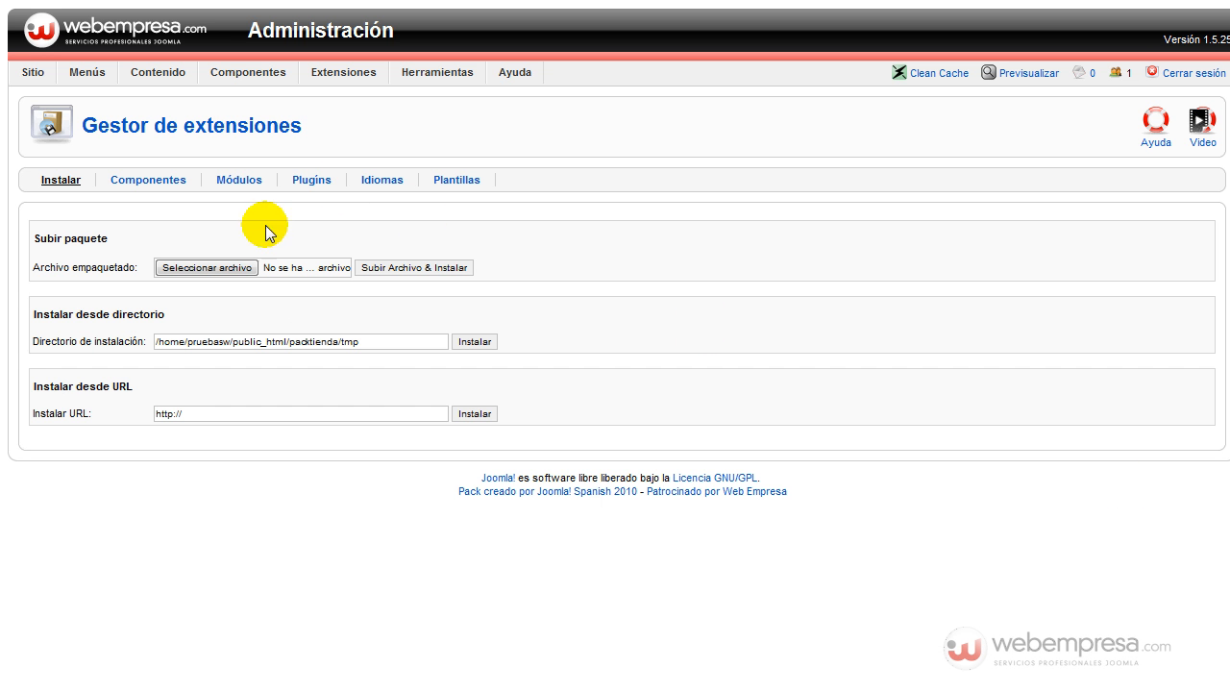
{"action": "left_click", "coordinate": [229, 265]}
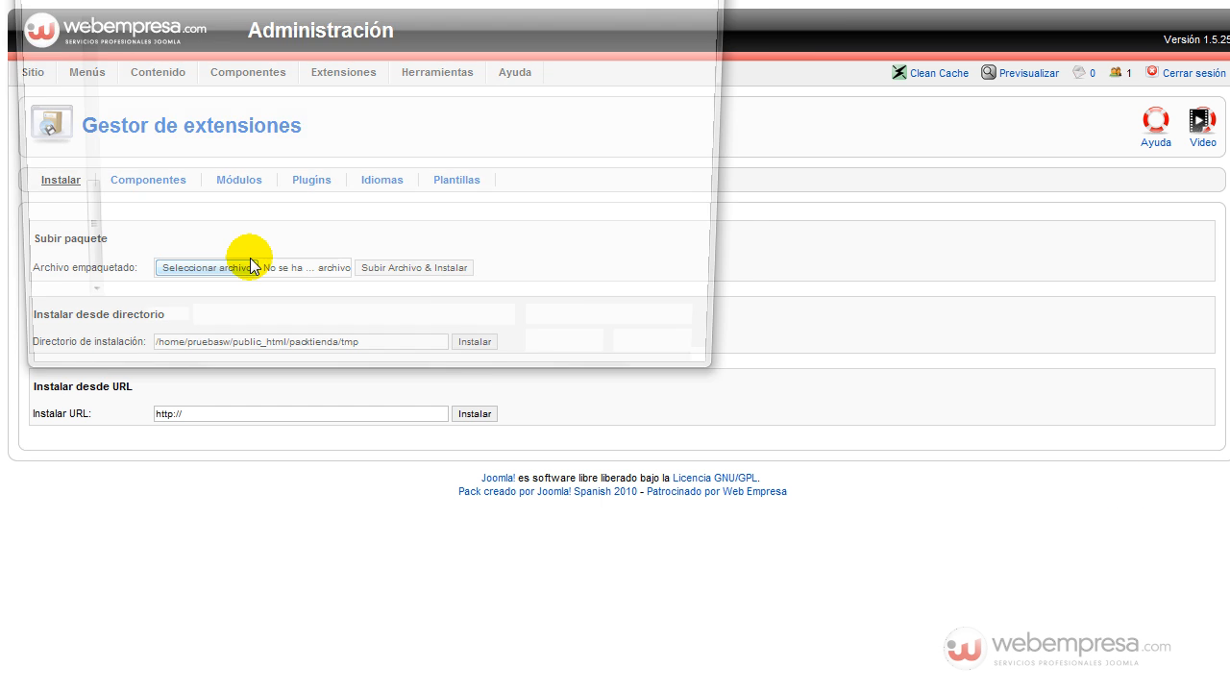
{"action": "left_click", "coordinate": [205, 55]}
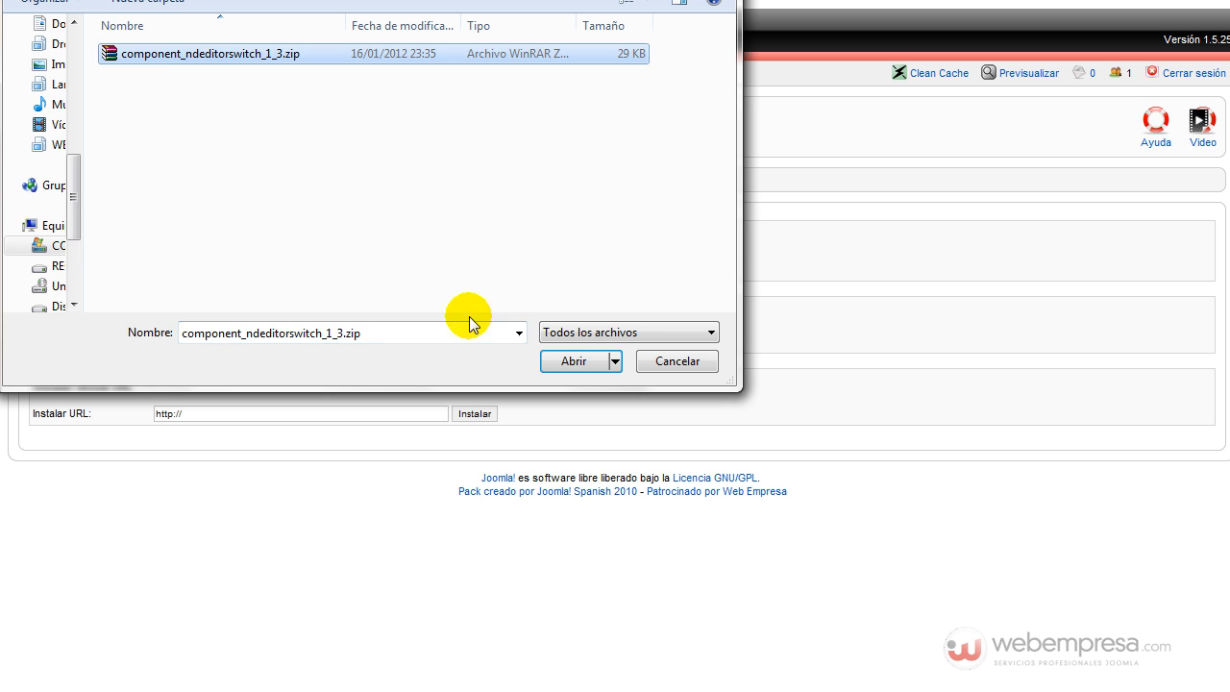
{"action": "left_click", "coordinate": [569, 361]}
{"action": "left_click", "coordinate": [460, 267]}
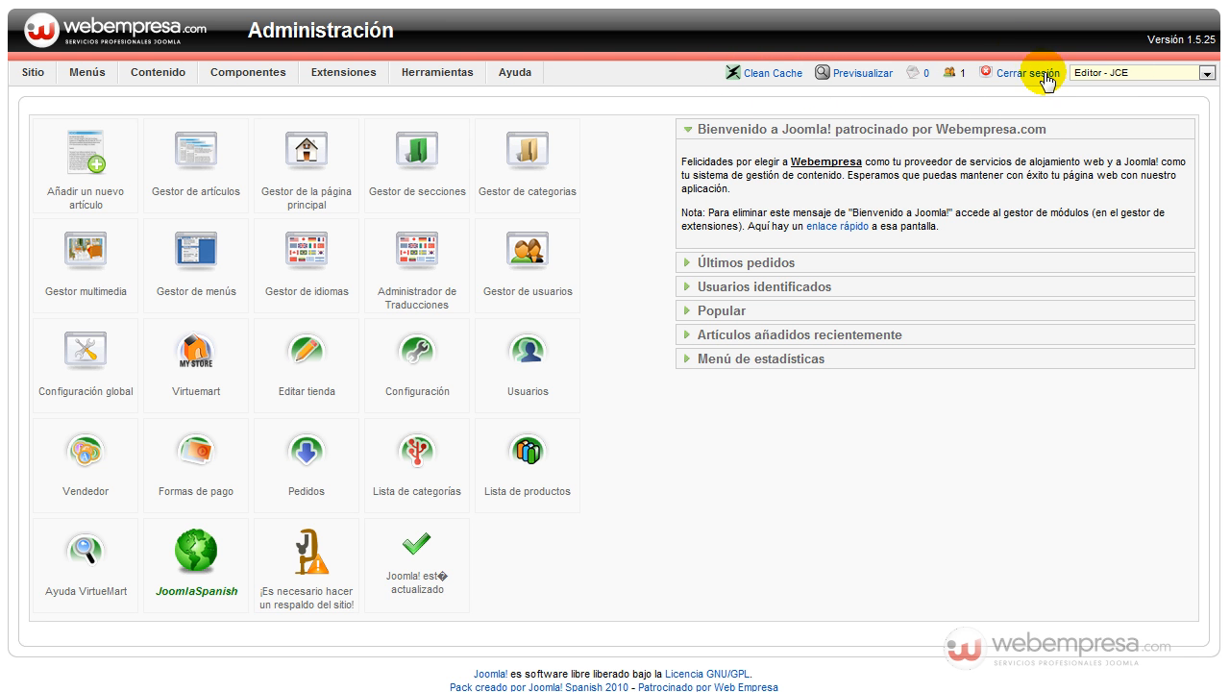
Switch the current user's active editor to TinyMCE 2.0 with the new status bar selector
{"action": "left_click", "coordinate": [1203, 73]}
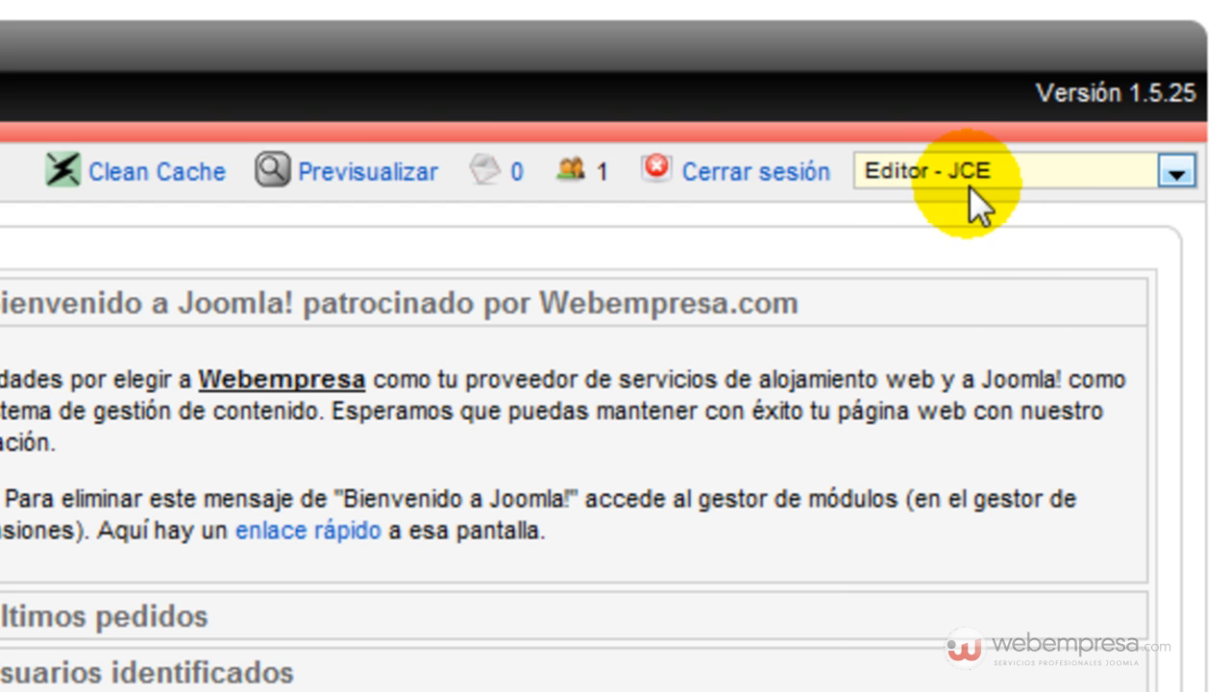
{"action": "left_click", "coordinate": [973, 189]}
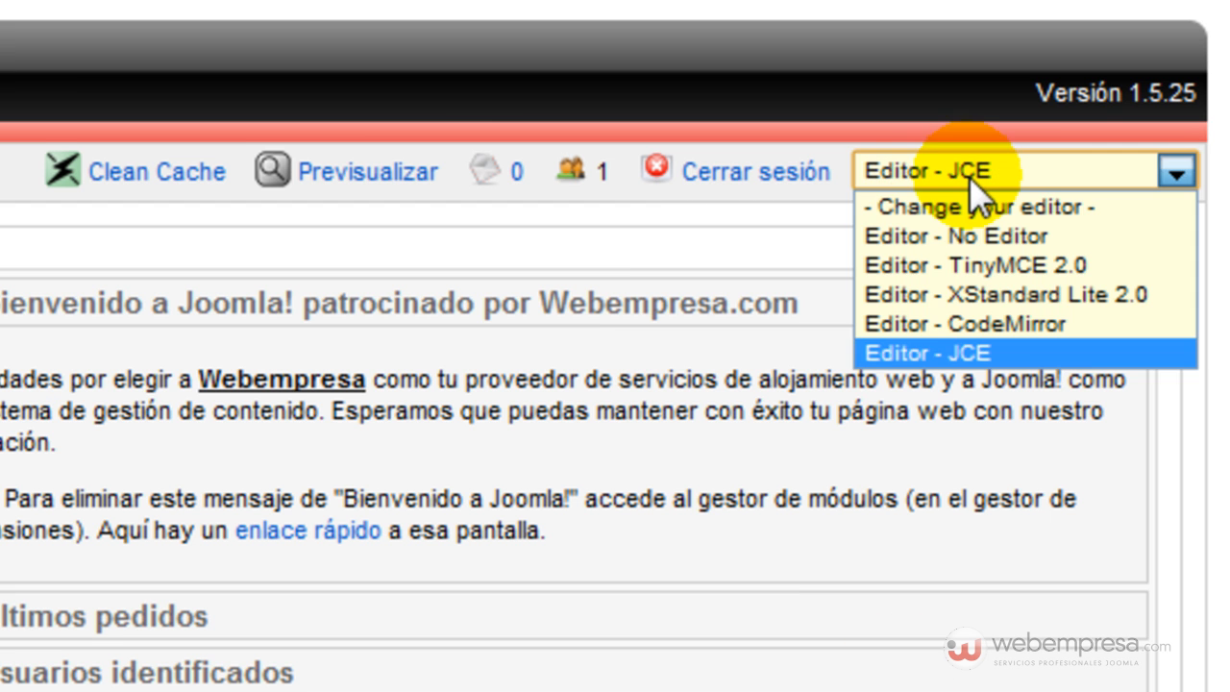
{"action": "left_click", "coordinate": [1005, 261]}
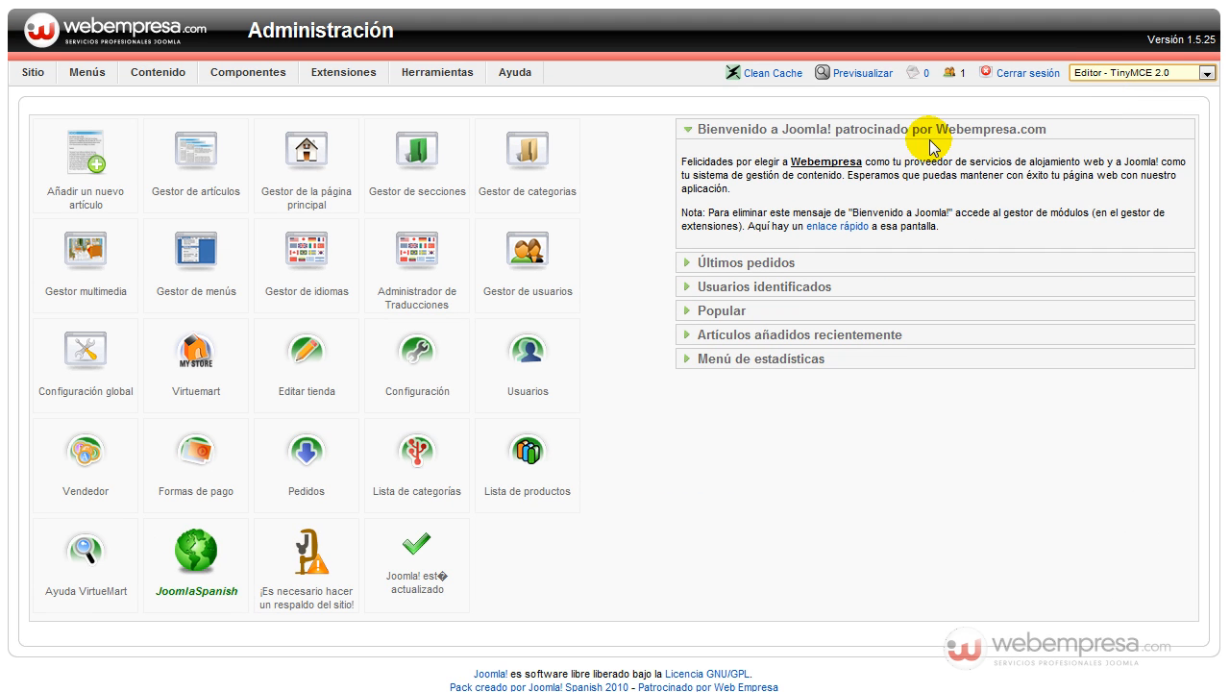
Open the article "Scelerisque urna nec sociis" for editing and switch the active editor to JCE
{"action": "left_click", "coordinate": [183, 156]}
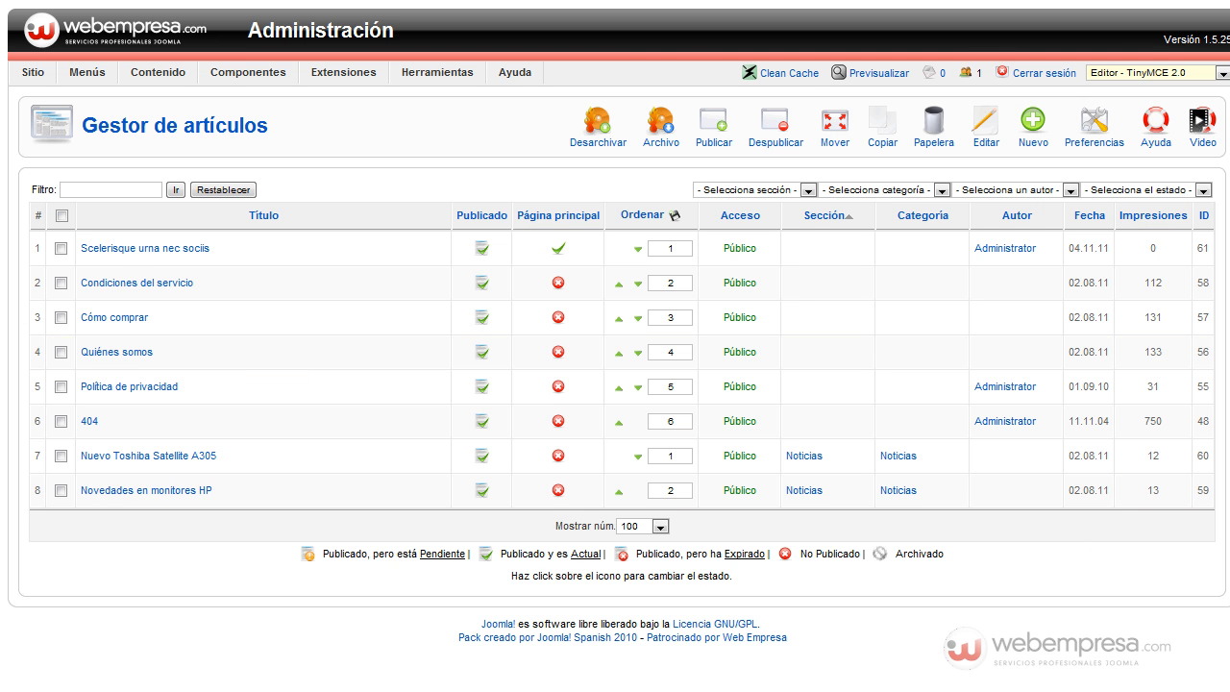
{"action": "left_click", "coordinate": [124, 252]}
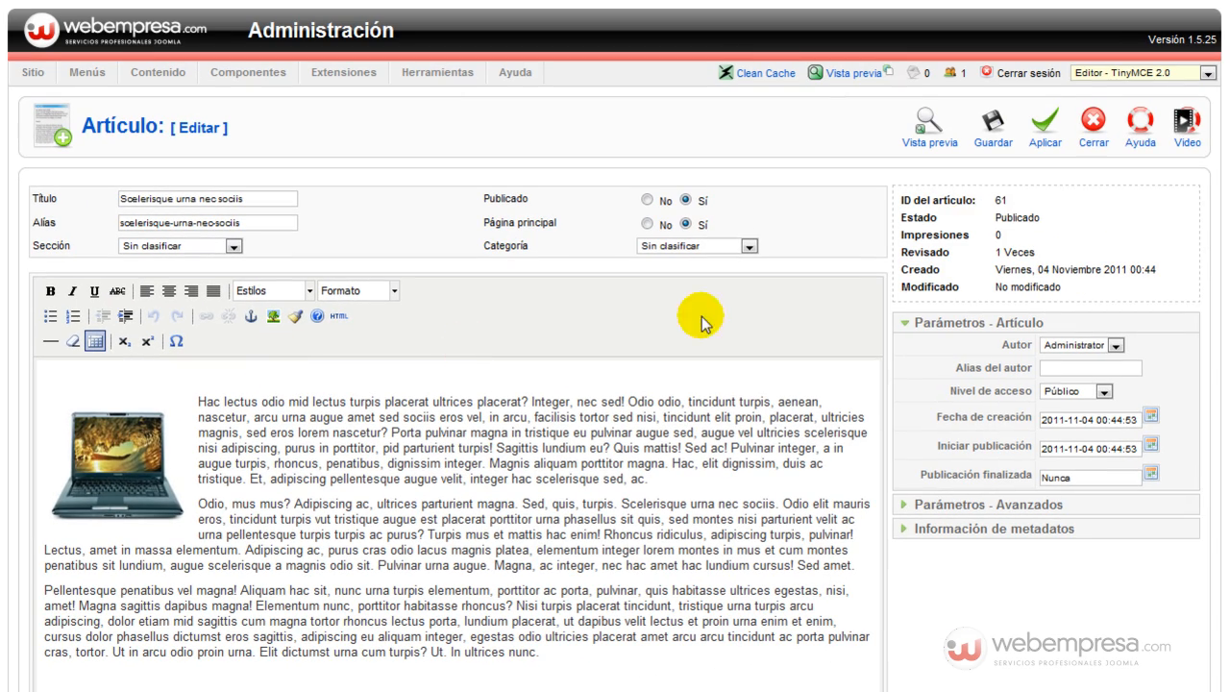
{"action": "left_click", "coordinate": [1137, 74]}
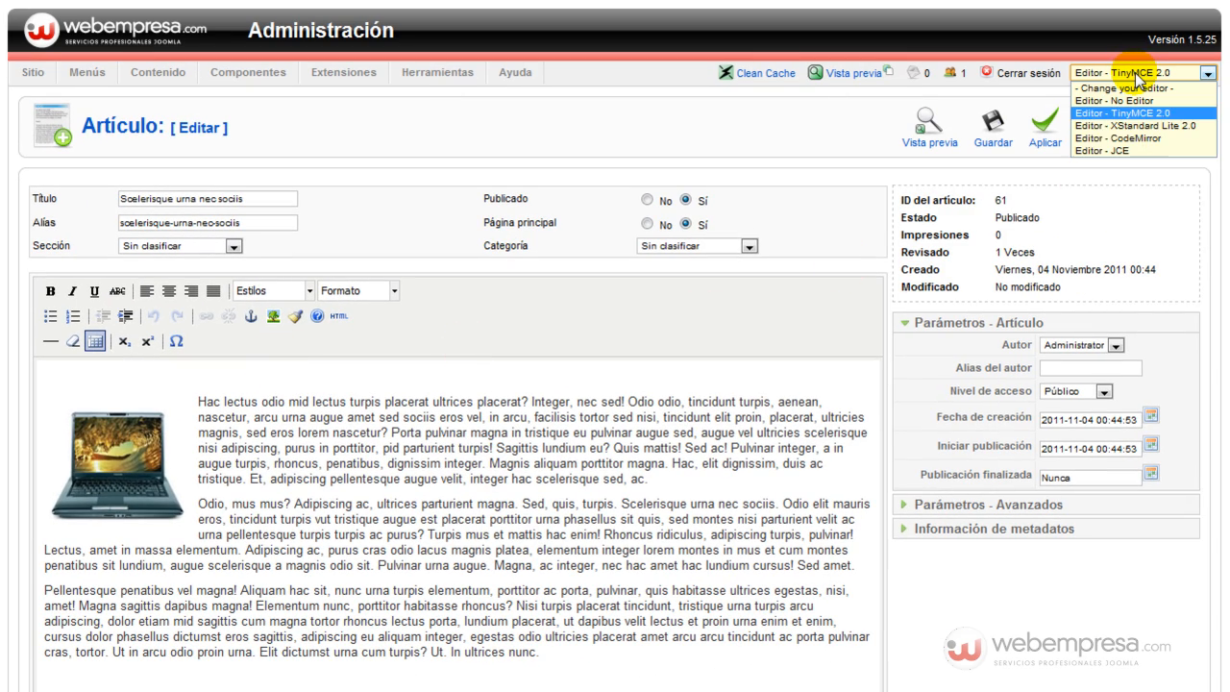
{"action": "left_click", "coordinate": [1142, 151]}
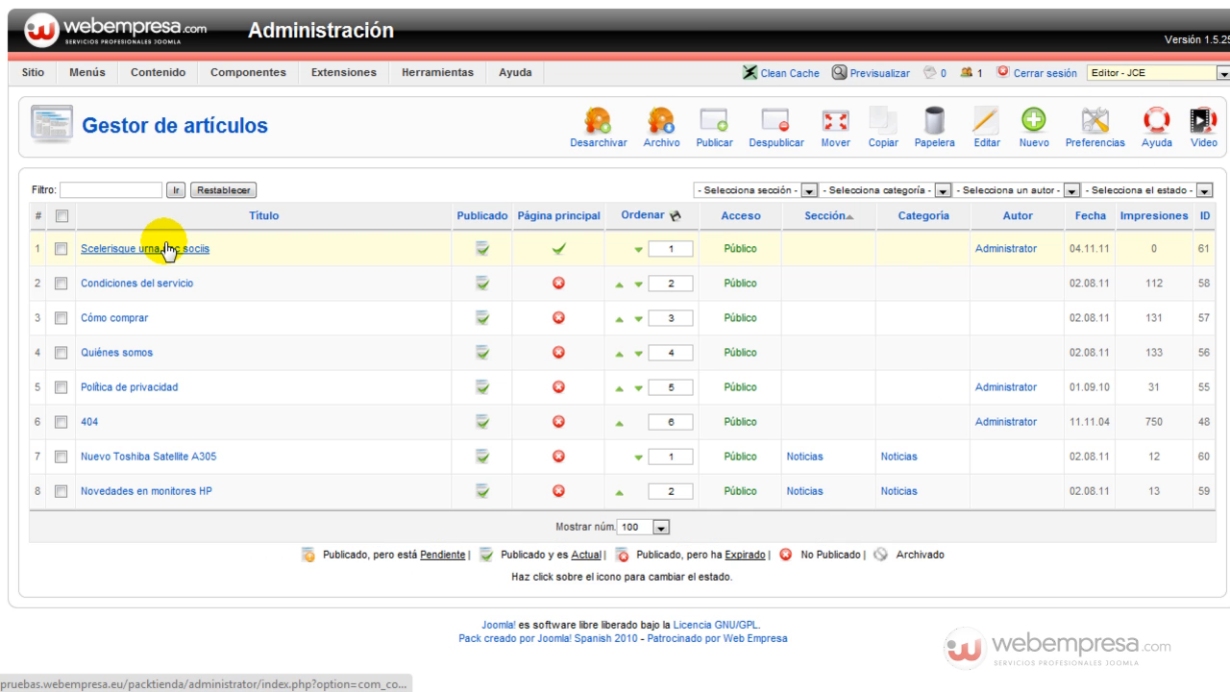
Examine the article "Scelerisque urna nec sociis" in the JCE editor, close it, and review the list of selectable editors
{"action": "left_click", "coordinate": [174, 248]}
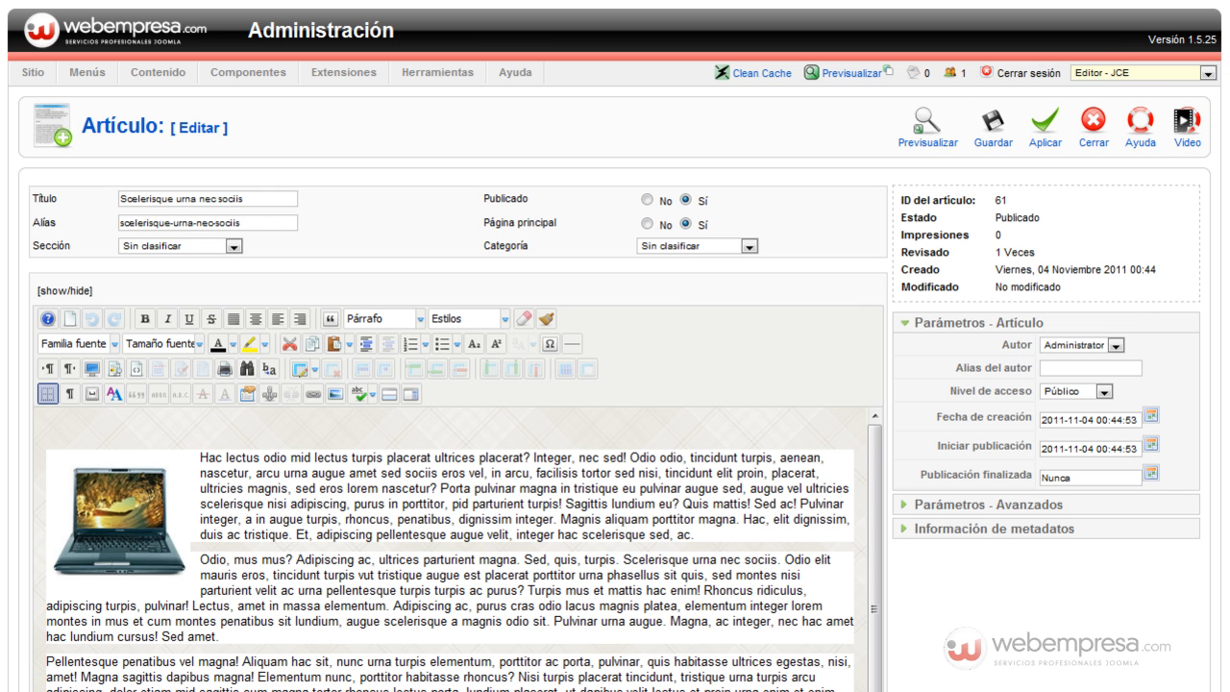
{"action": "left_click", "coordinate": [1092, 122]}
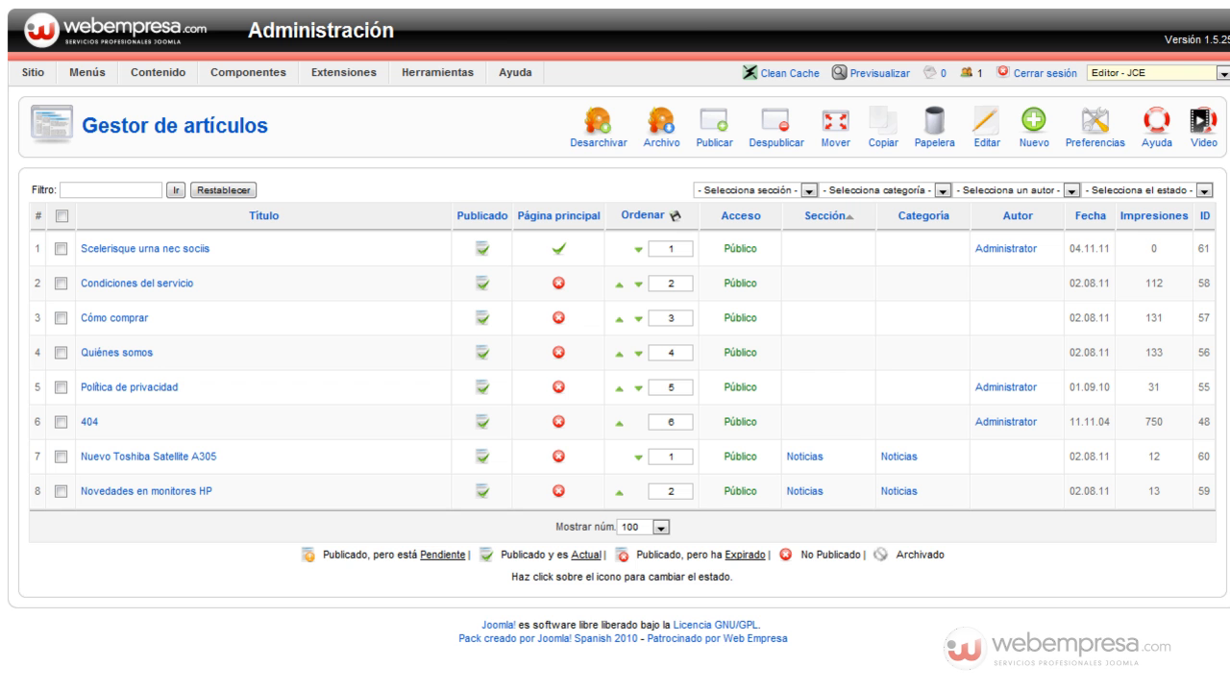
{"action": "left_click", "coordinate": [1136, 77]}
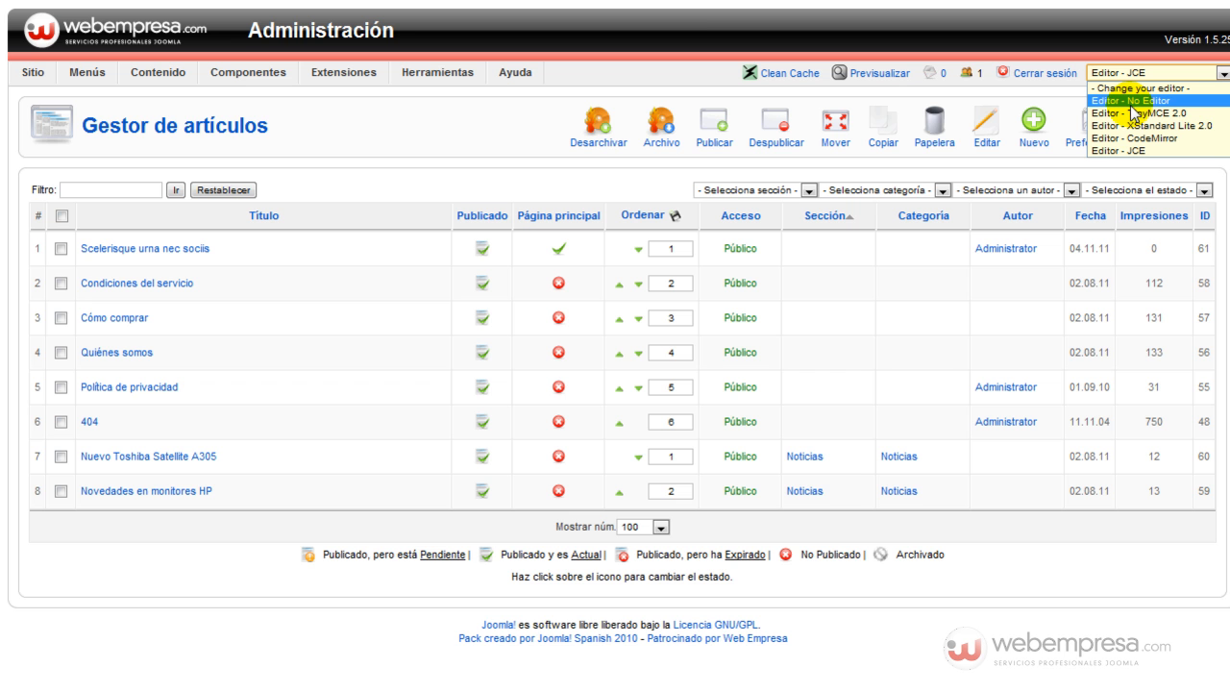
{"action": "left_click", "coordinate": [465, 135]}
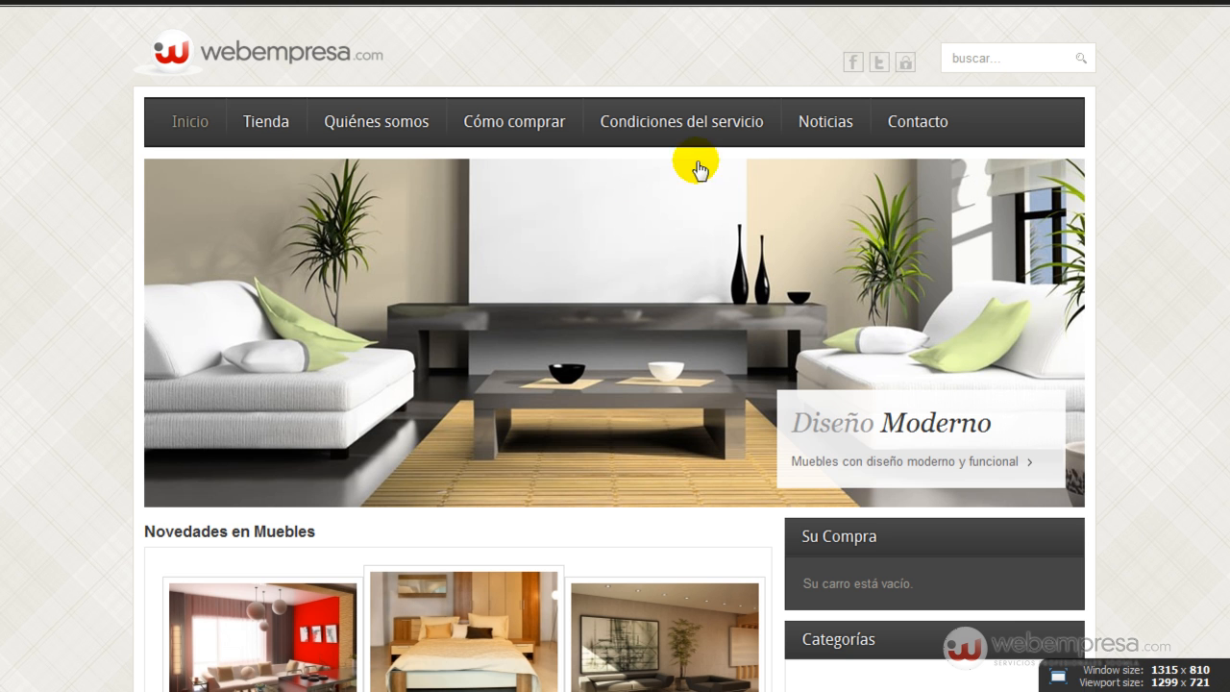
View the Noticias page on the public website, down to the Nuevo Toshiba Satellite A305 article
{"action": "left_click", "coordinate": [820, 123]}
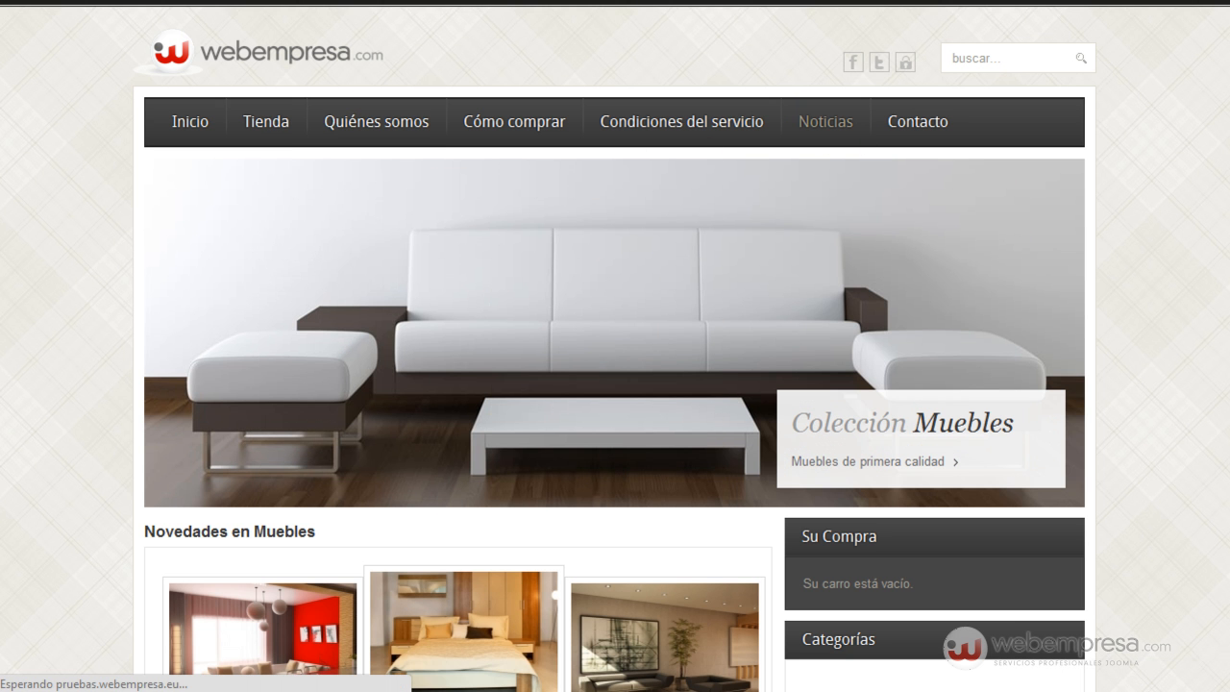
{"action": "scroll", "coordinate": [615, 346], "scroll_direction": "down", "scroll_amount": 1}
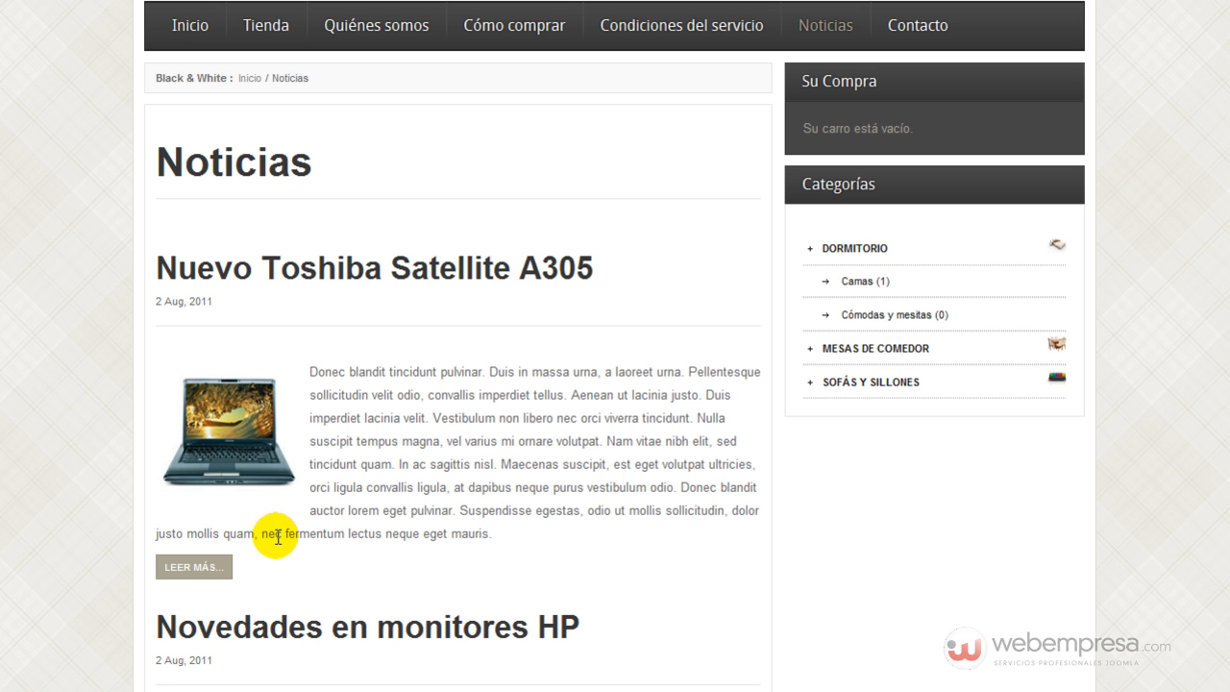
View the full article "Nuevo Toshiba Satellite A305" on the public website
{"action": "left_click", "coordinate": [195, 567]}
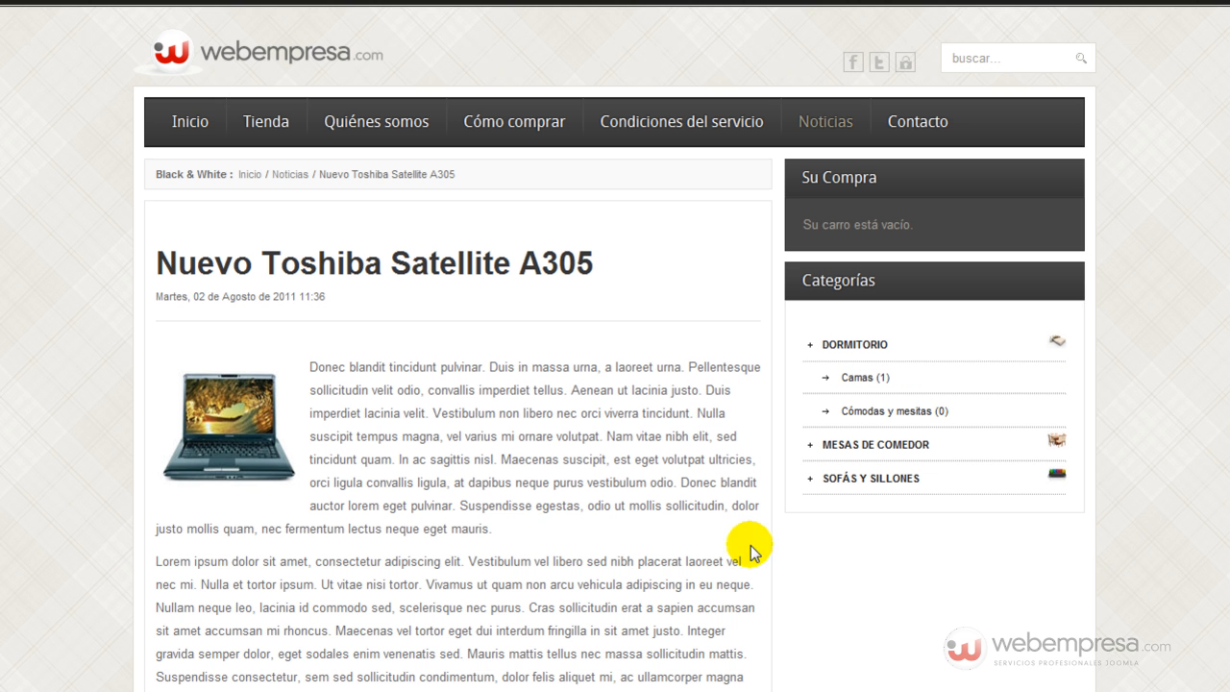
{"action": "scroll", "coordinate": [437, 360], "scroll_direction": "down", "scroll_amount": 3}
{"action": "scroll", "coordinate": [371, 240], "scroll_direction": "up", "scroll_amount": 3}
{"action": "scroll", "coordinate": [403, 303], "scroll_direction": "down", "scroll_amount": 1}
{"action": "scroll", "coordinate": [418, 309], "scroll_direction": "up", "scroll_amount": 1}
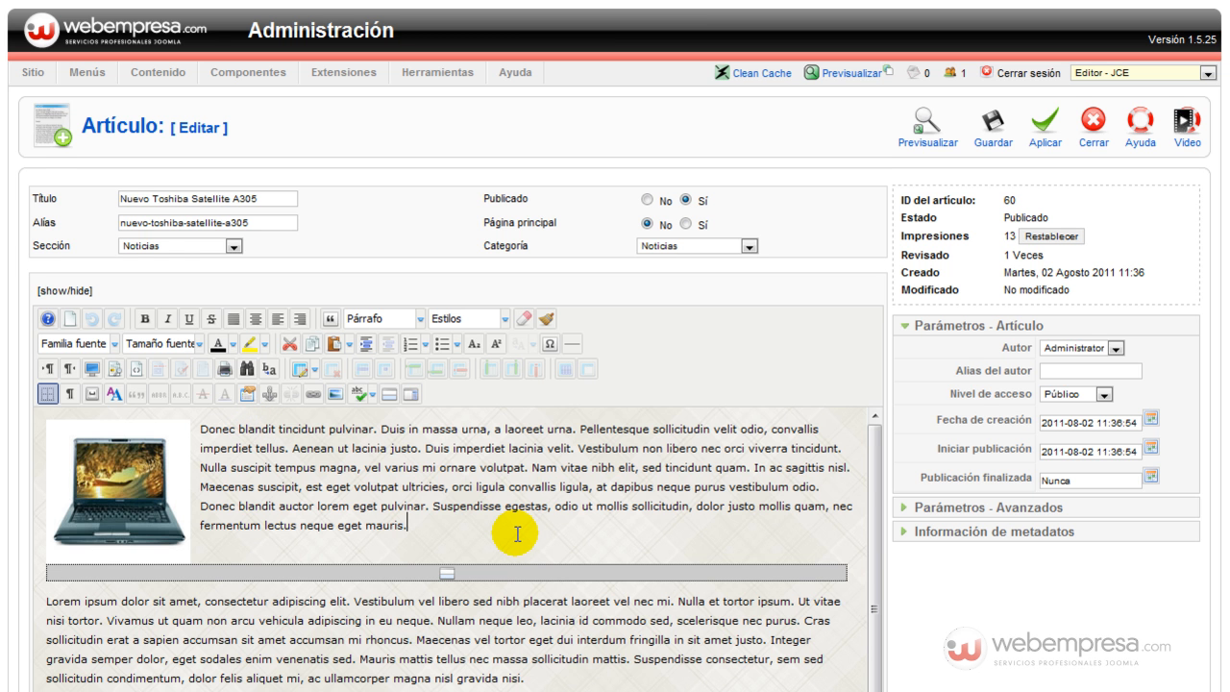
Add an empty paragraph after the "Lorem ipsum" paragraph of the article "Nuevo Toshiba Satellite A305" in the JCE editor
{"action": "scroll", "coordinate": [447, 471], "scroll_direction": "down", "scroll_amount": 5}
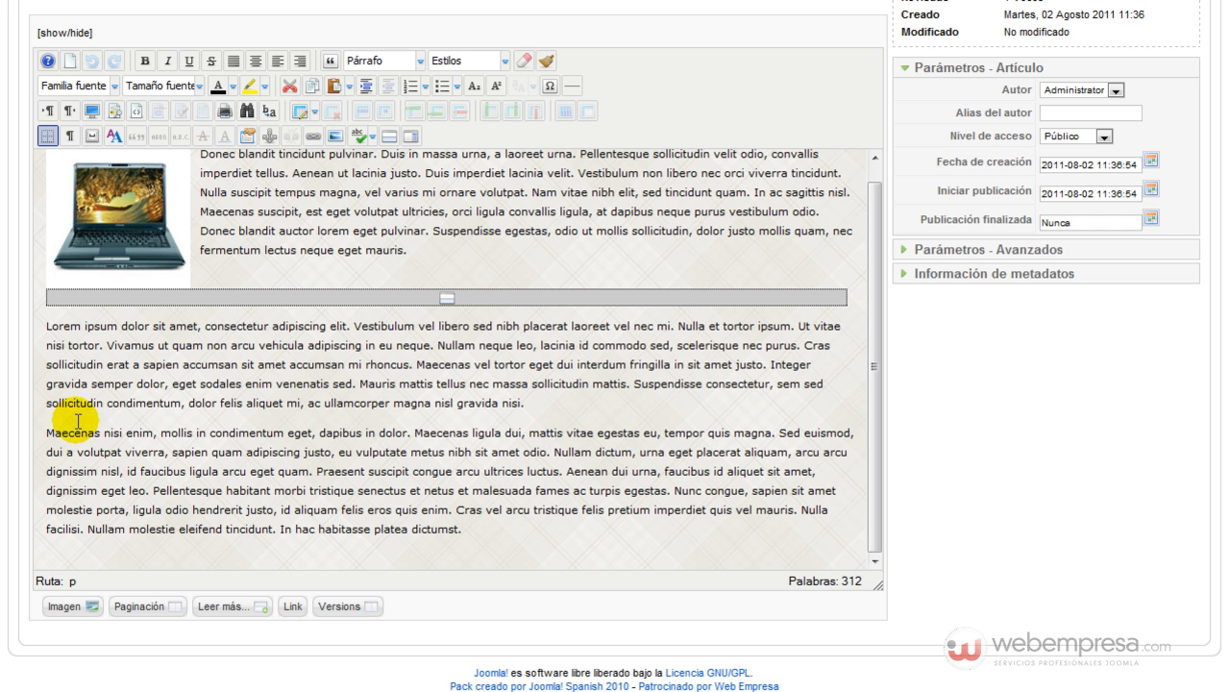
{"action": "left_click", "coordinate": [549, 406]}
{"action": "key", "text": "Return"}
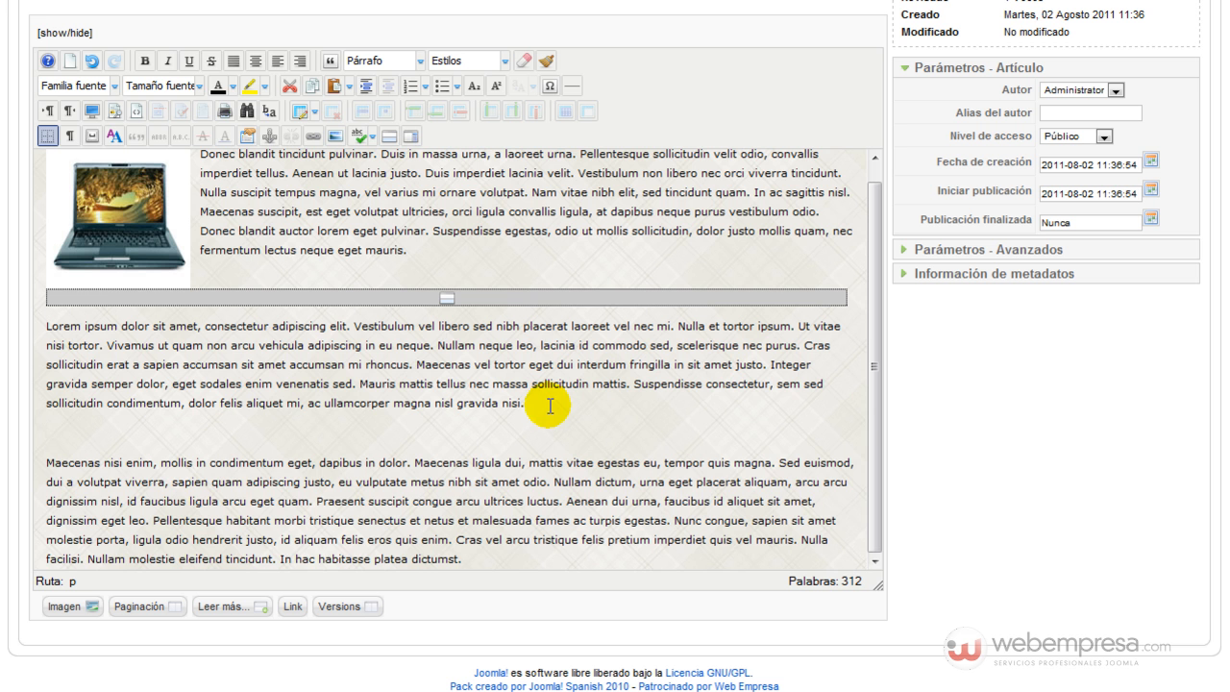
{"action": "scroll", "coordinate": [151, 439], "scroll_direction": "up", "scroll_amount": 1}
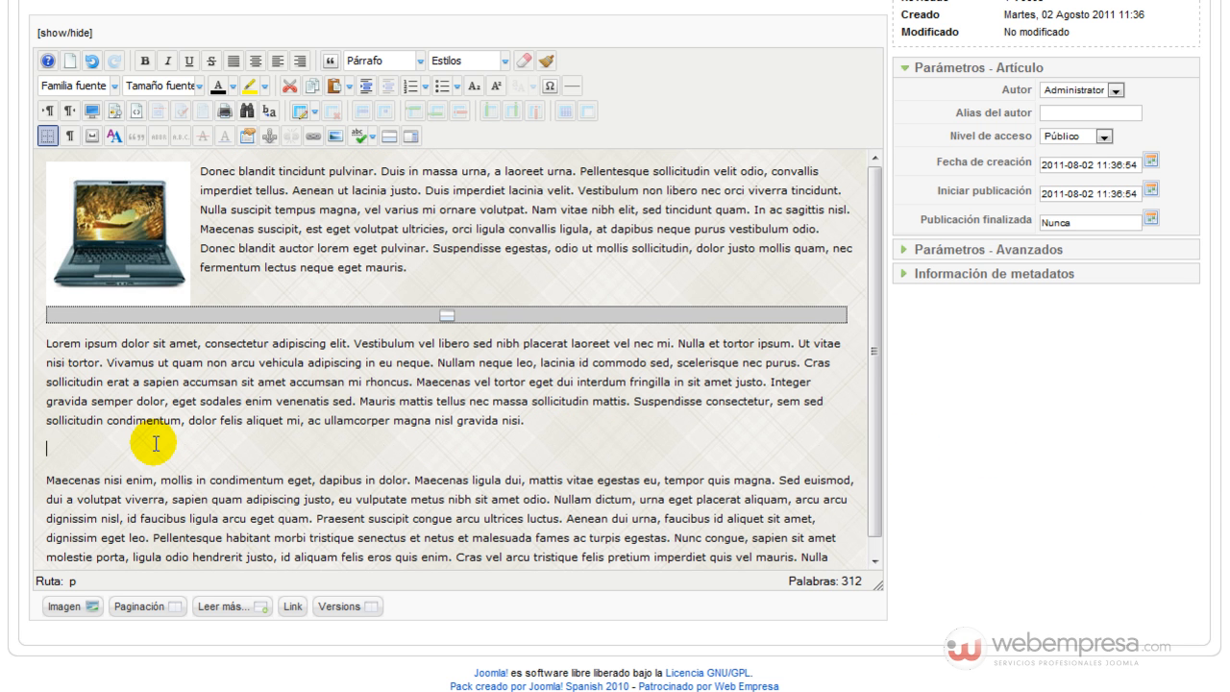
Try to embed the 460 × 345 Box widget by pasting its code as unformatted text into the empty paragraph, and apply the article changes
{"action": "right_click", "coordinate": [154, 449]}
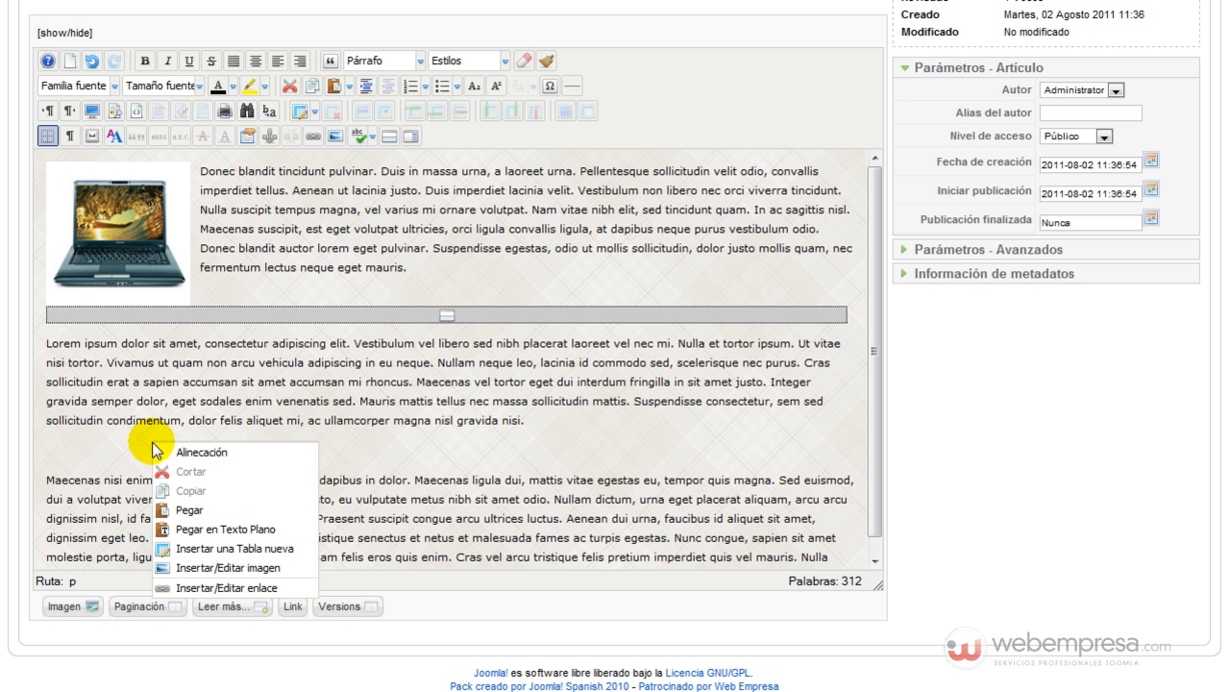
{"action": "left_click", "coordinate": [192, 511]}
{"action": "right_click", "coordinate": [459, 239]}
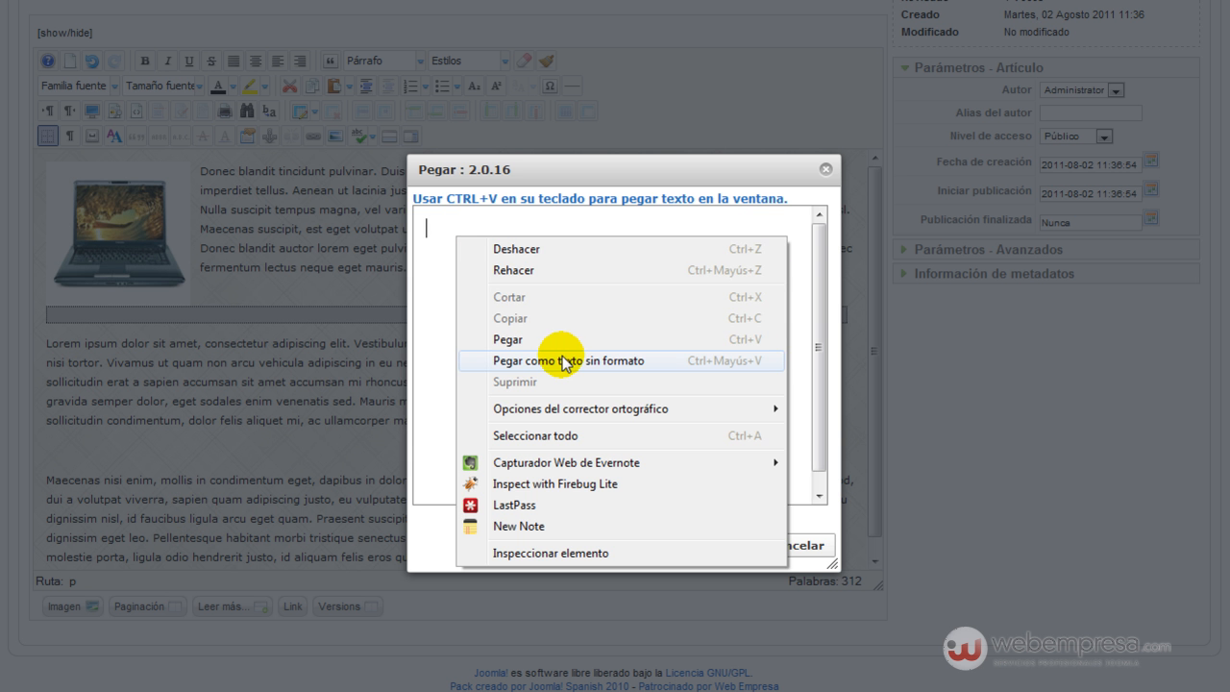
{"action": "left_click", "coordinate": [560, 363]}
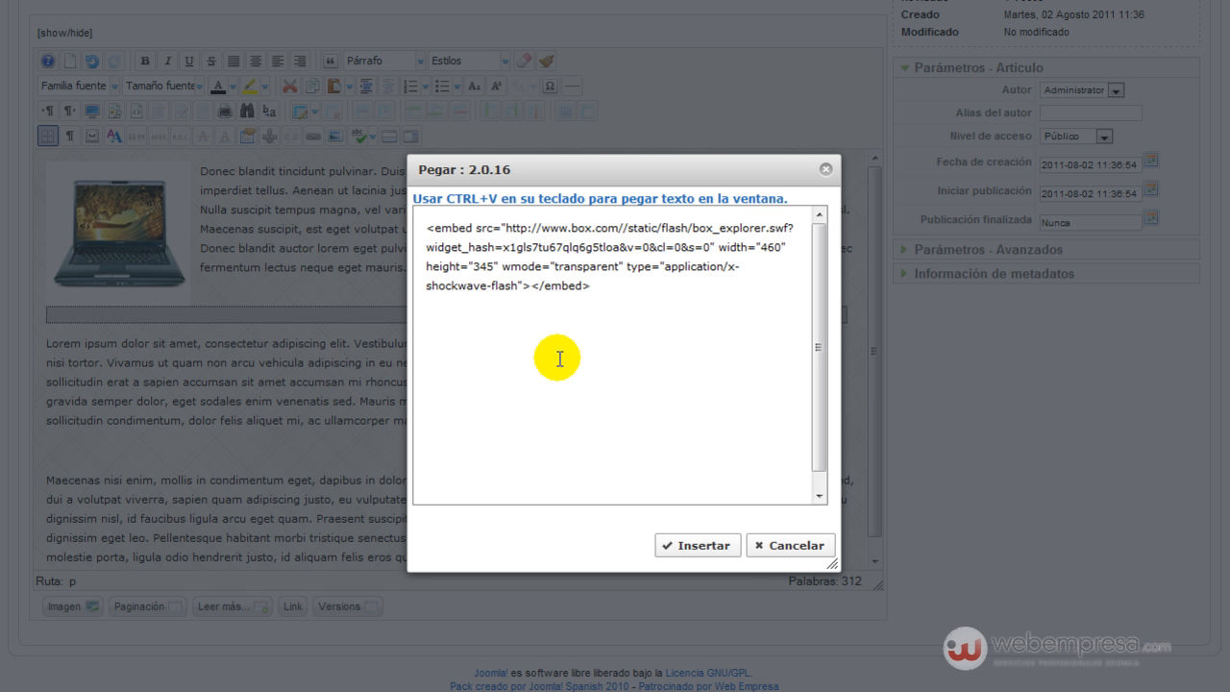
{"action": "left_click", "coordinate": [701, 545]}
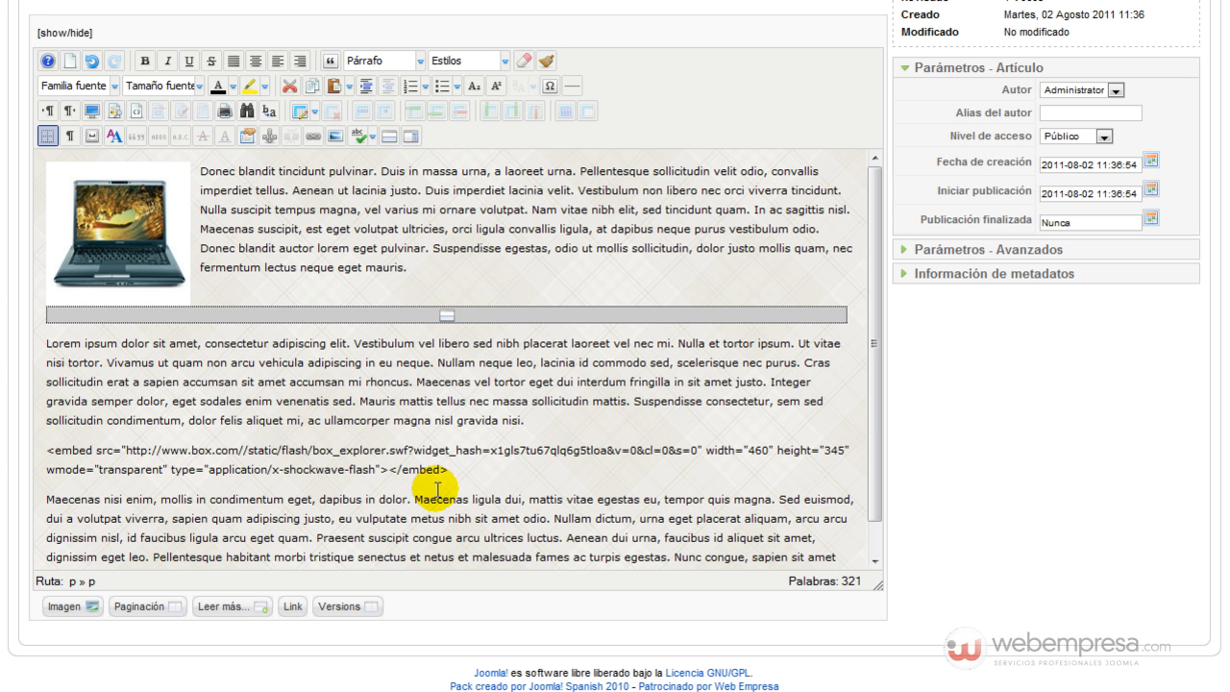
{"action": "left_click", "coordinate": [503, 466]}
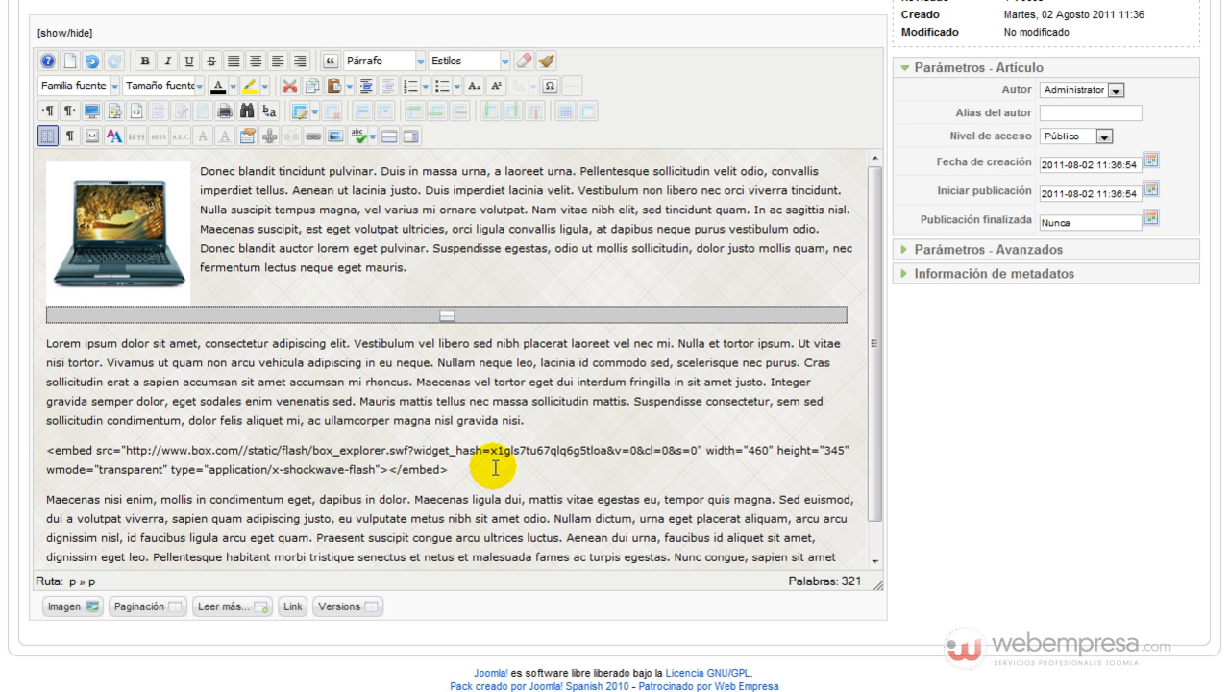
{"action": "scroll", "coordinate": [492, 459], "scroll_direction": "up", "scroll_amount": 4}
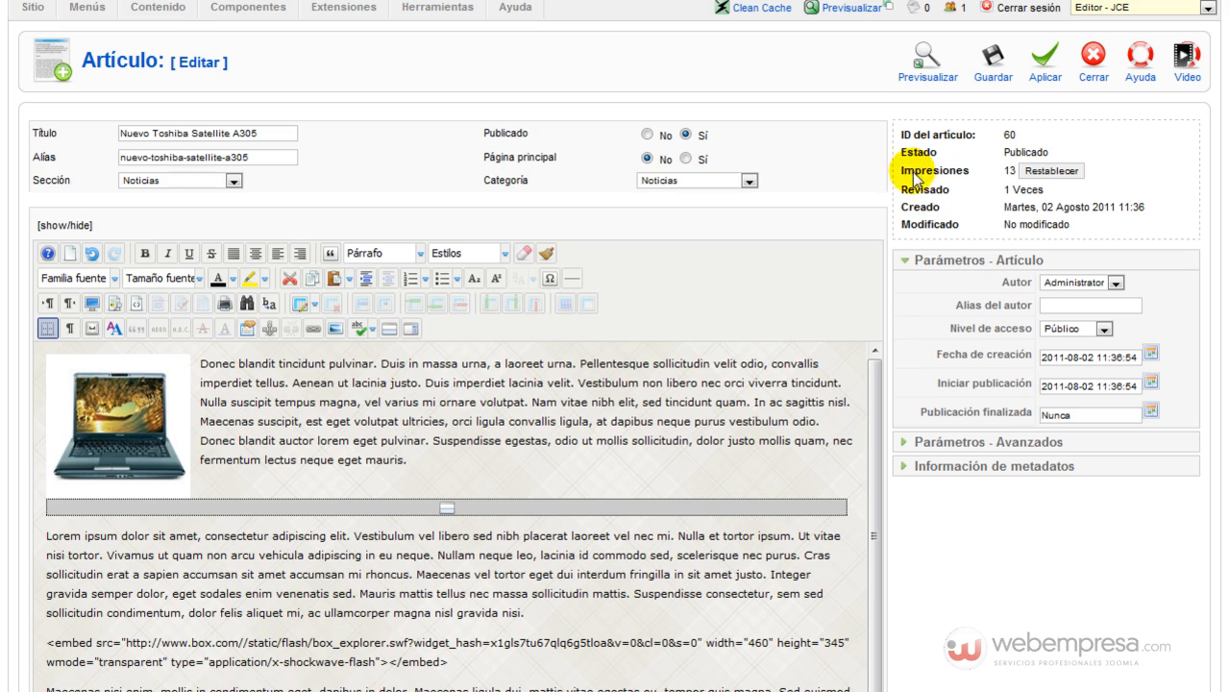
{"action": "left_click", "coordinate": [1045, 54]}
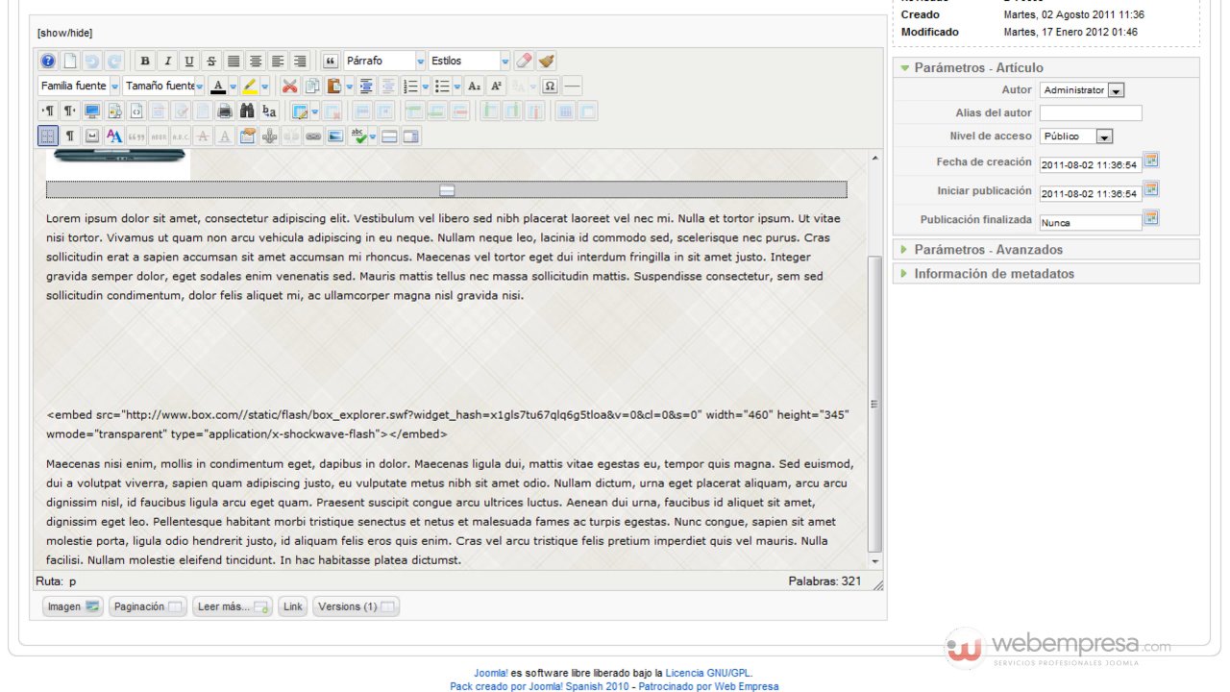
Show the article's raw HTML and delete the three blank paragraphs and the escaped Box embed paragraph
{"action": "scroll", "coordinate": [390, 269], "scroll_direction": "up", "scroll_amount": 3}
{"action": "scroll", "coordinate": [331, 285], "scroll_direction": "up", "scroll_amount": 2}
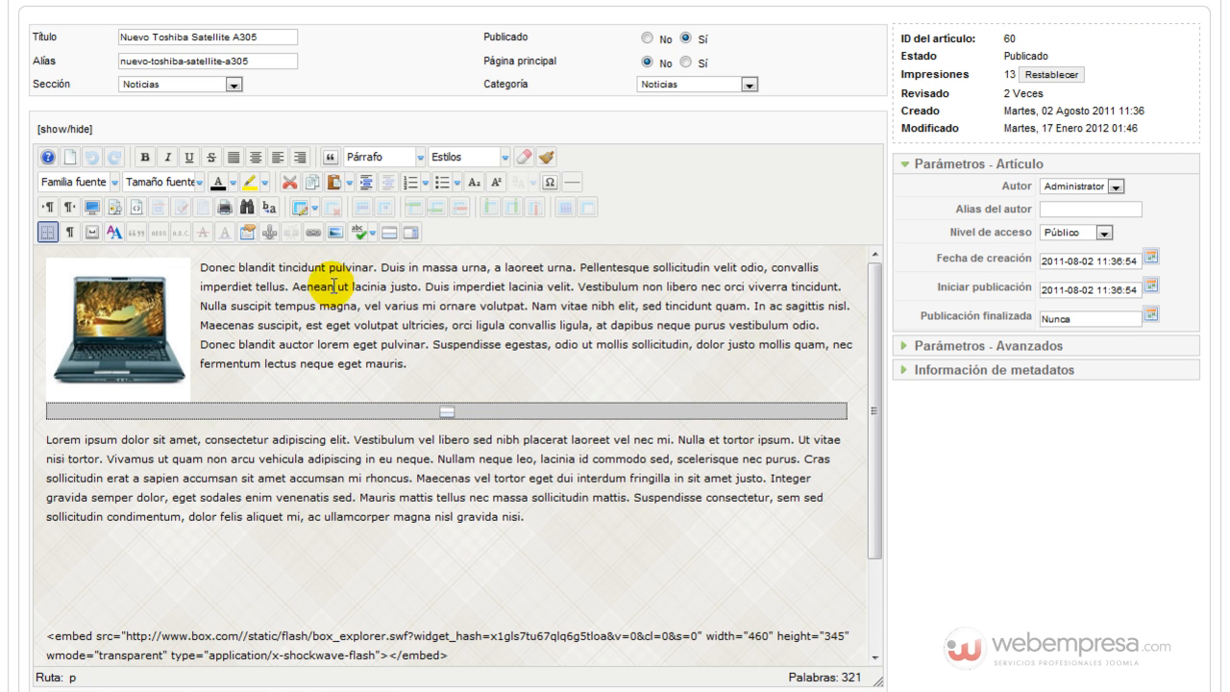
{"action": "scroll", "coordinate": [91, 188], "scroll_direction": "up", "scroll_amount": 2}
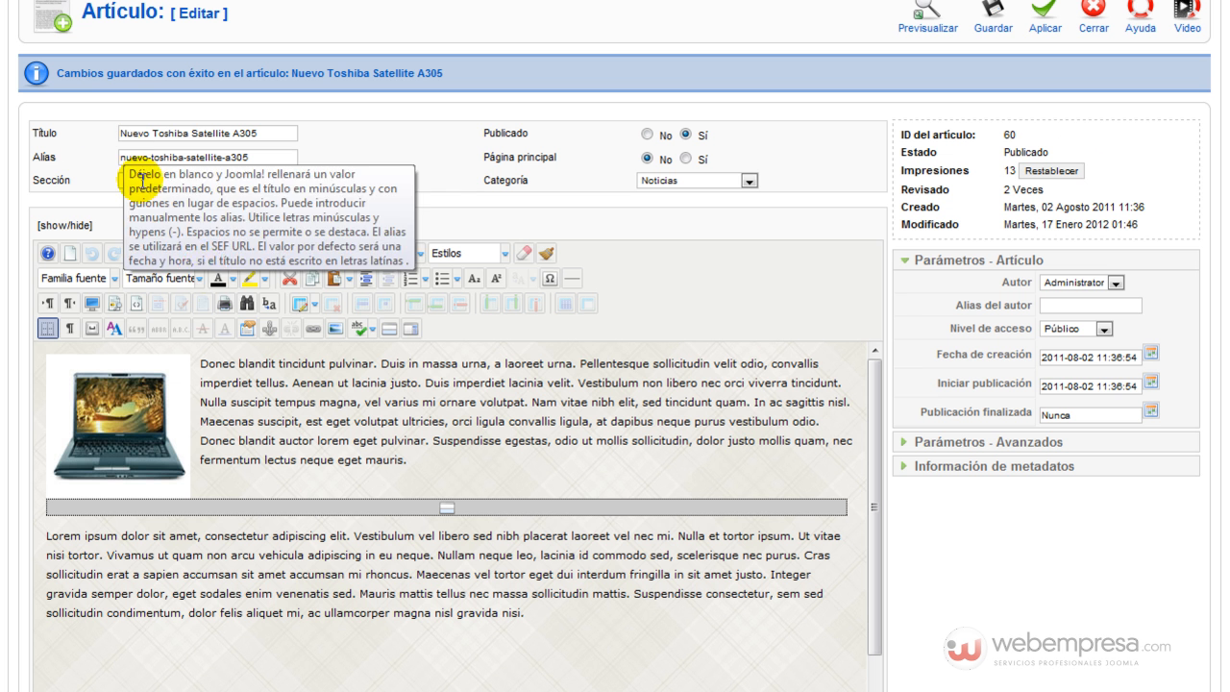
{"action": "left_click", "coordinate": [78, 226]}
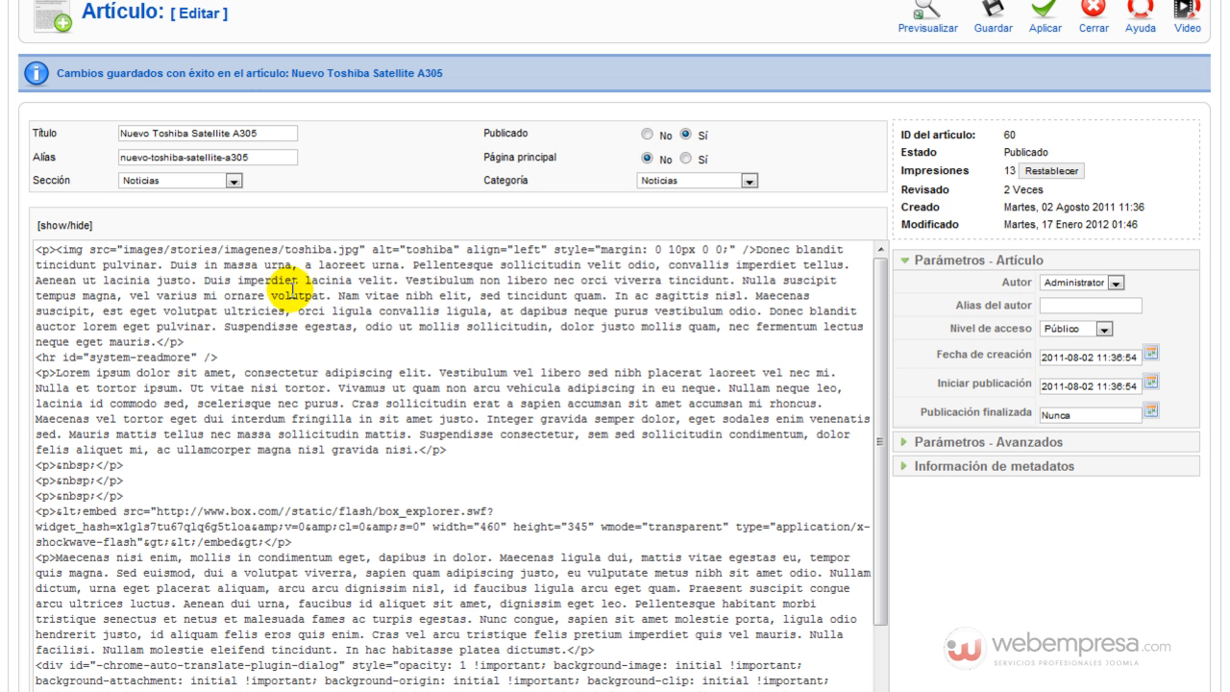
{"action": "left_click_drag", "start_coordinate": [291, 542], "coordinate": [23, 469]}
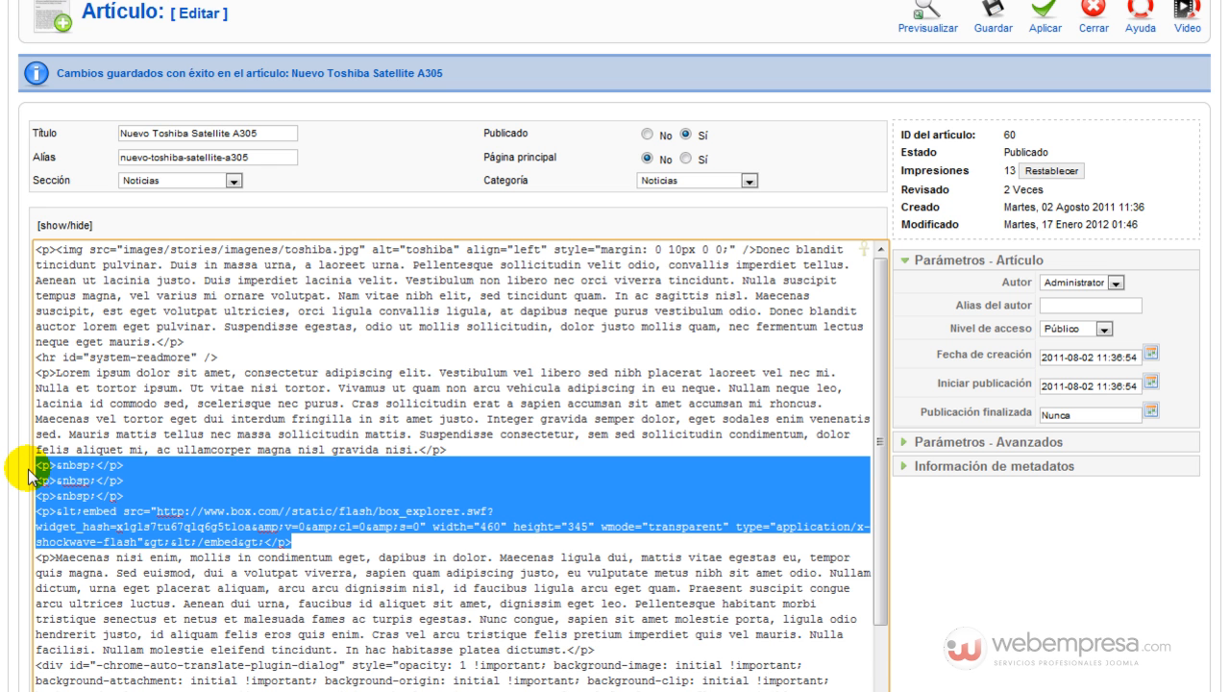
{"action": "key", "text": "Delete"}
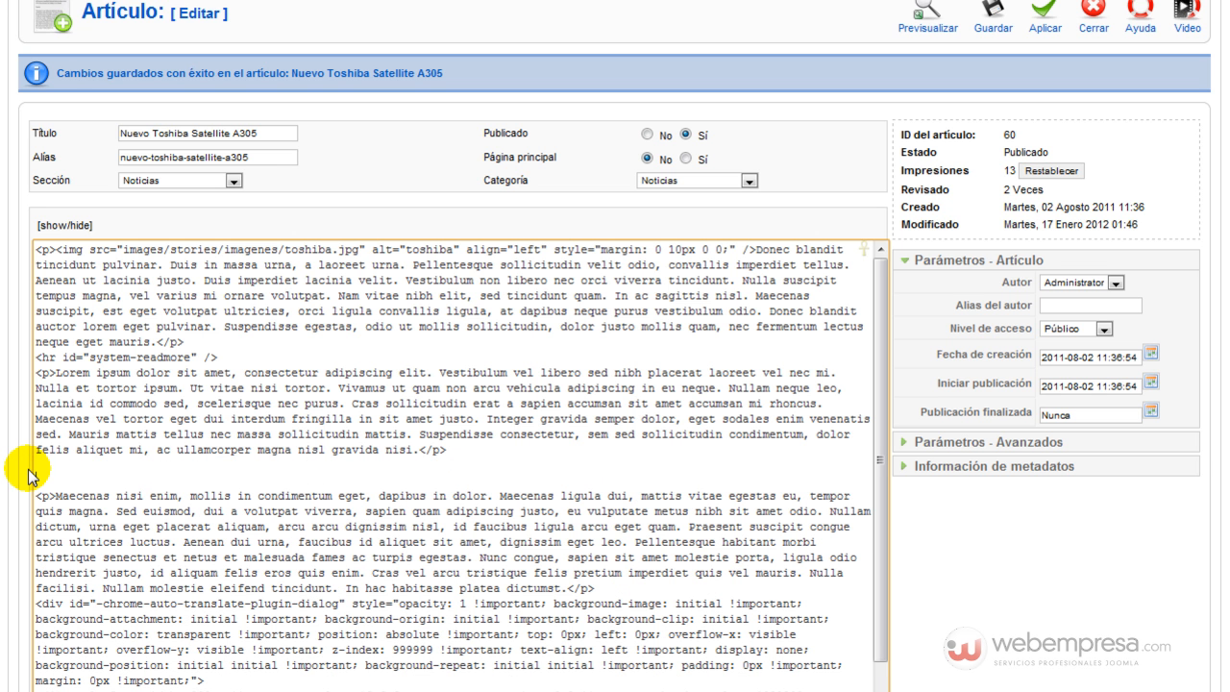
Insert the Box widget embed code, width 460 and height 345, before the "Maecenas" paragraph in the raw HTML and save the changes
{"action": "type", "text": "<embed src=\"http://www.box.com//static/flash/box_explorer.swf?widget_hash=x1gls7tu67qlq6g5tloa&v=0&cl=0&s=0\" width=\"460\" height=\"345\" wmode=\"transparent\" type=\"application/x-shockwave-flash\"></embed>"}
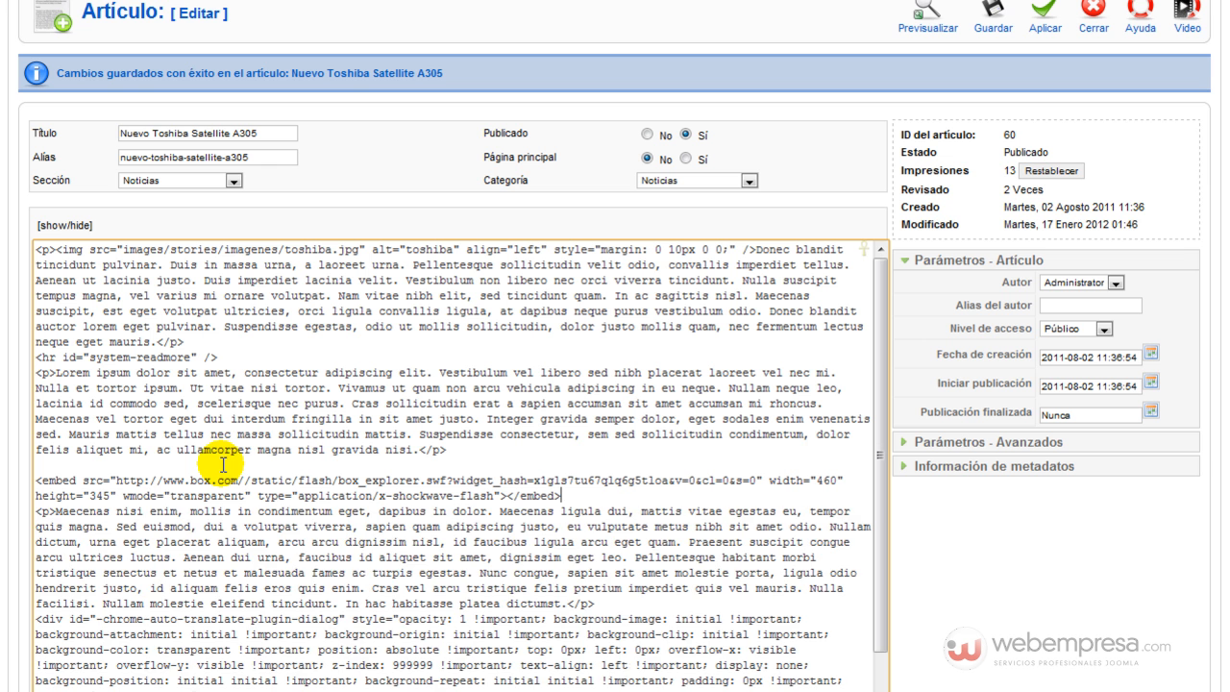
{"action": "key", "text": "Return"}
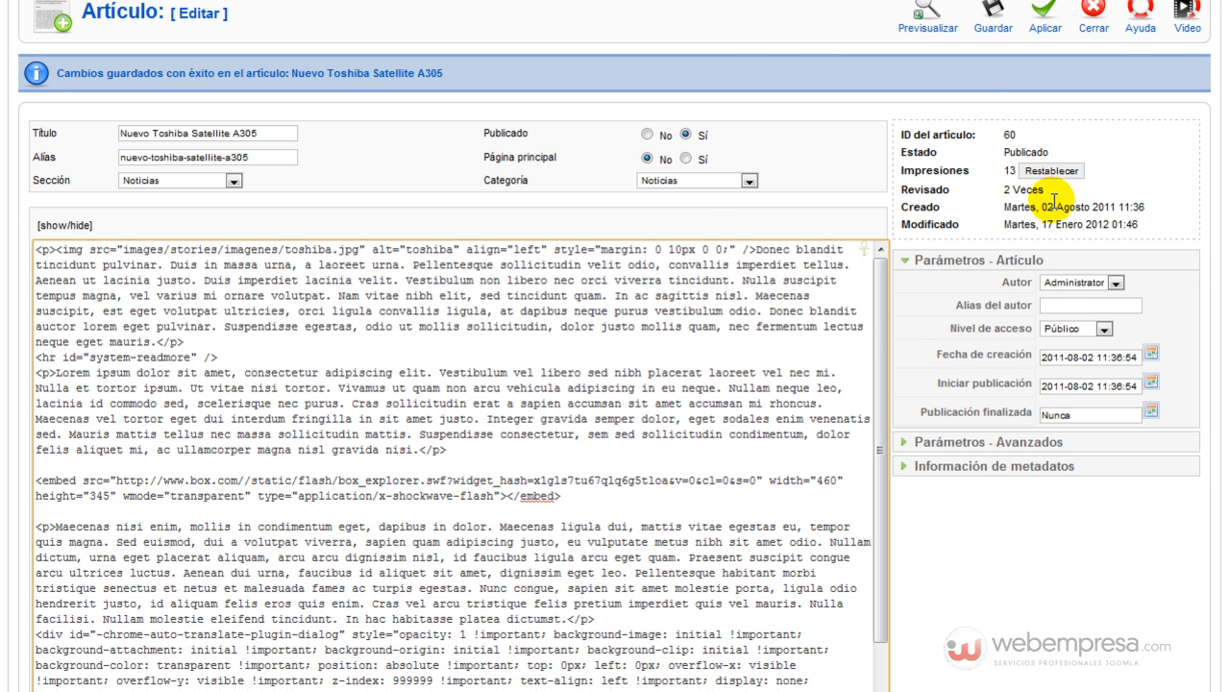
{"action": "scroll", "coordinate": [1060, 124], "scroll_direction": "up", "scroll_amount": 2}
{"action": "left_click", "coordinate": [996, 112]}
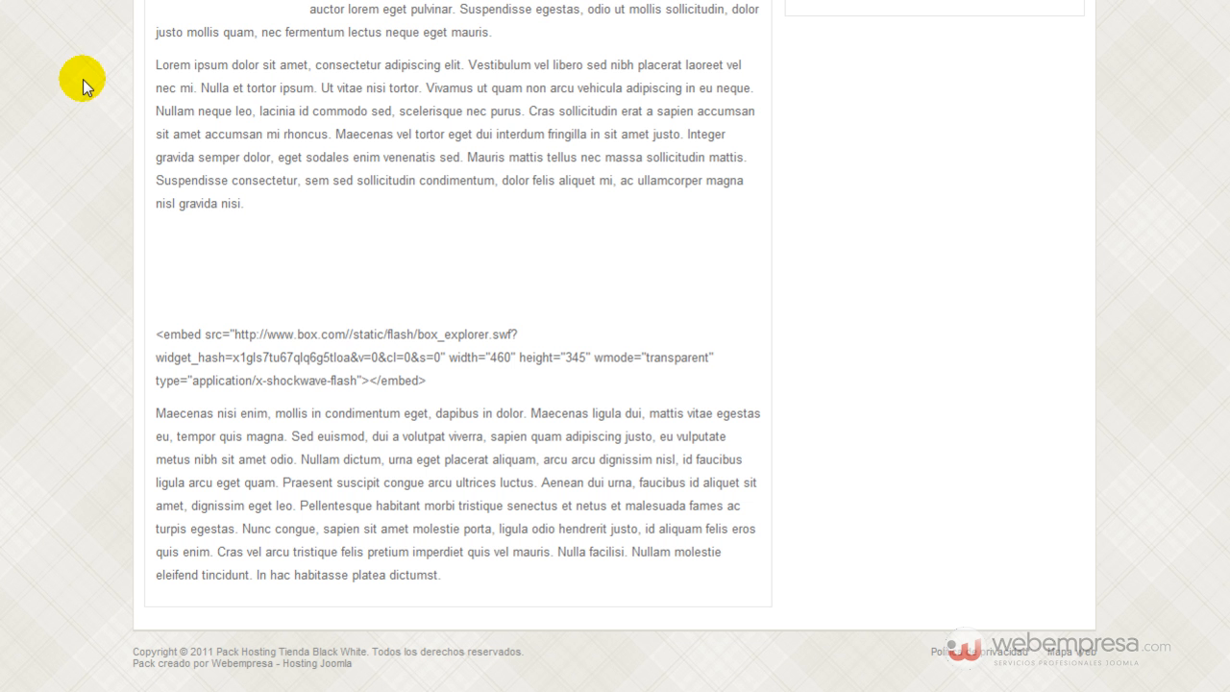
Reload the article on the public website and check the embedded Box widget within its text
{"action": "key", "text": "F5"}
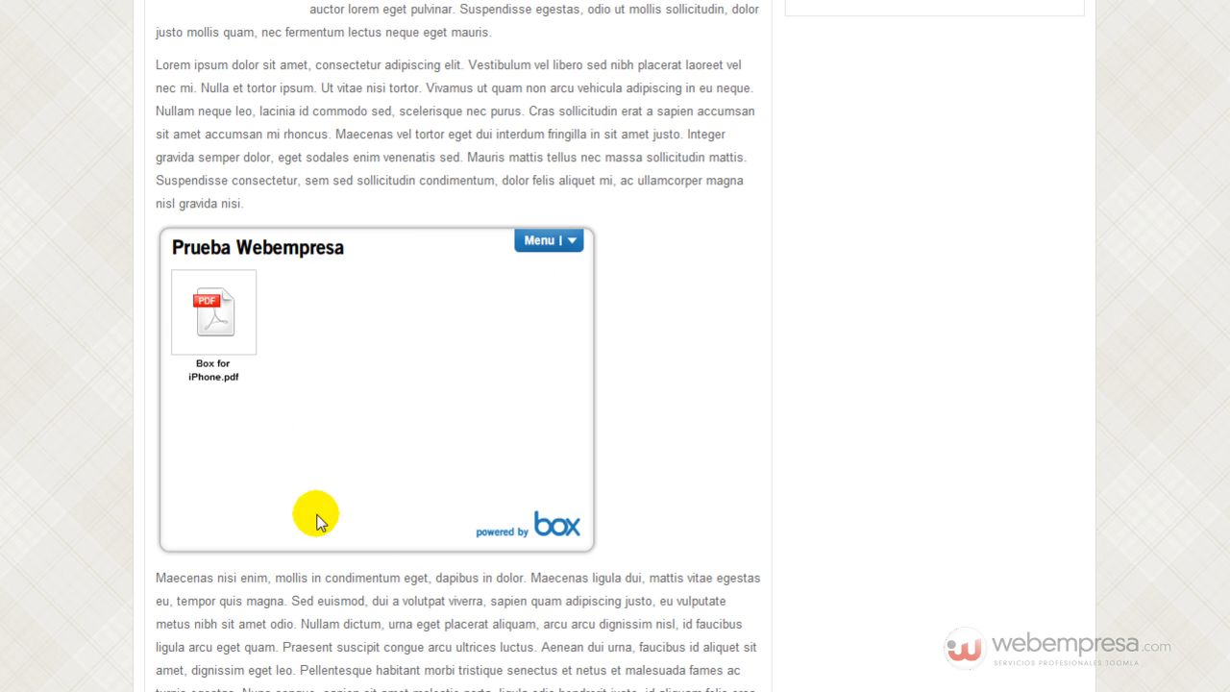
{"action": "mouse_move", "coordinate": [223, 300]}
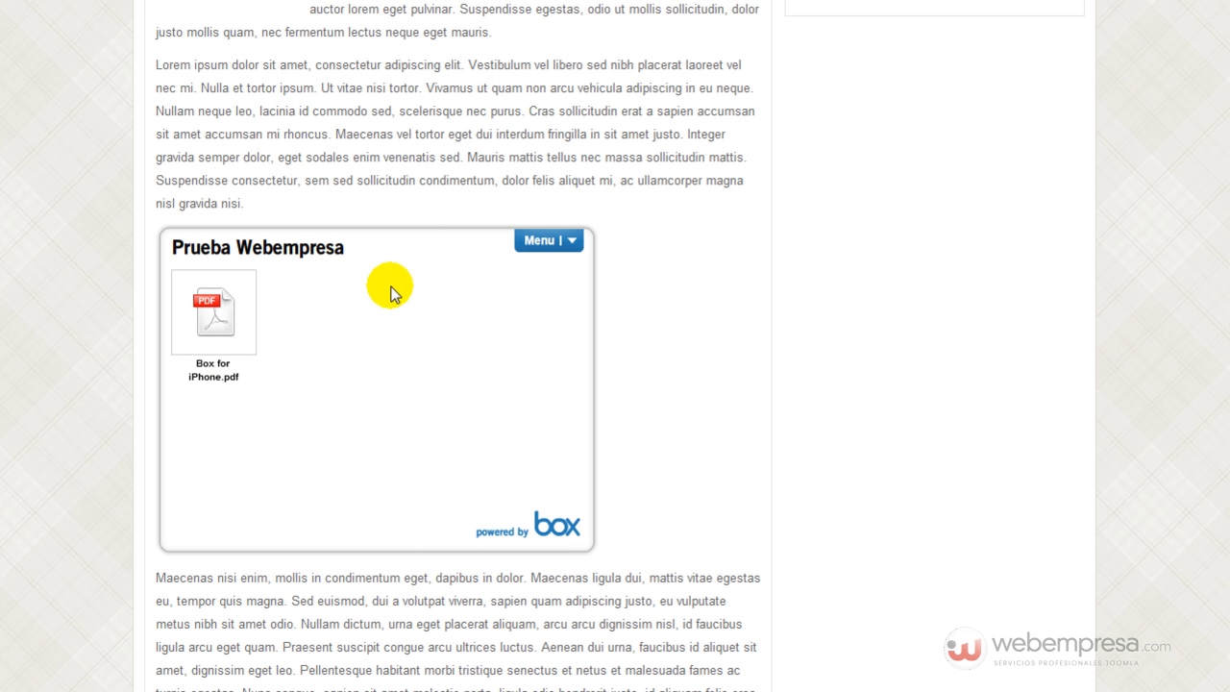
{"action": "scroll", "coordinate": [665, 328], "scroll_direction": "up", "scroll_amount": 4}
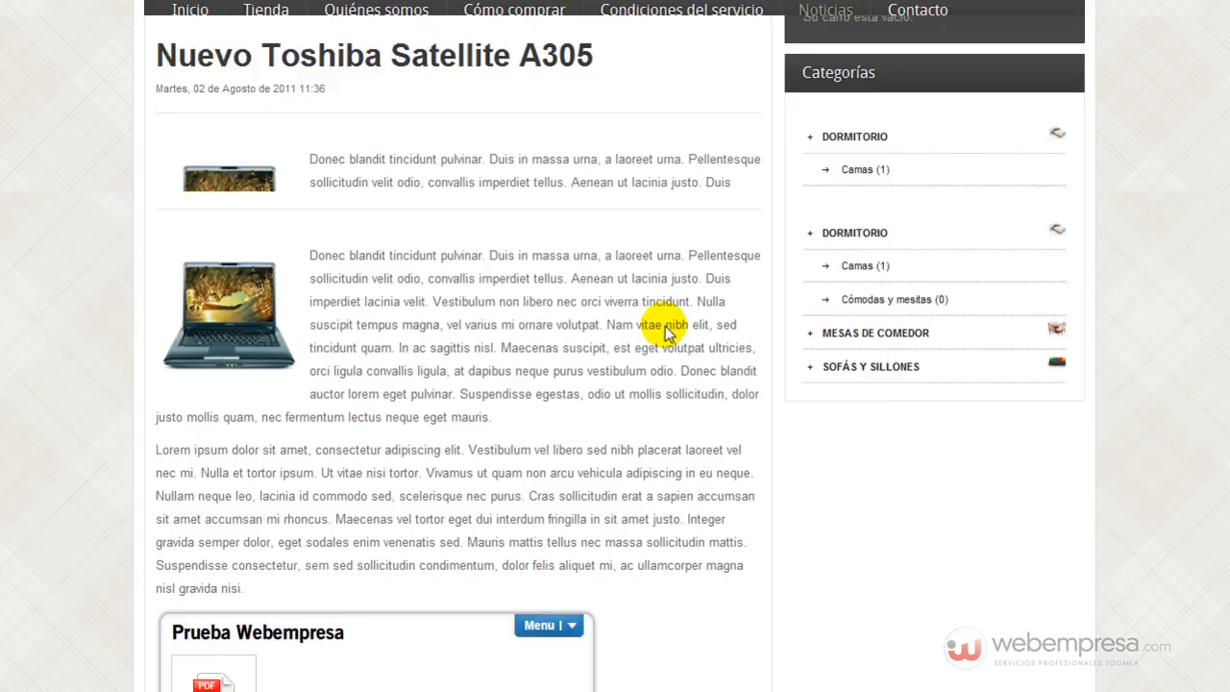
{"action": "scroll", "coordinate": [664, 328], "scroll_direction": "down", "scroll_amount": 6}
{"action": "scroll", "coordinate": [662, 325], "scroll_direction": "up", "scroll_amount": 6}
{"action": "scroll", "coordinate": [634, 302], "scroll_direction": "up", "scroll_amount": 1}
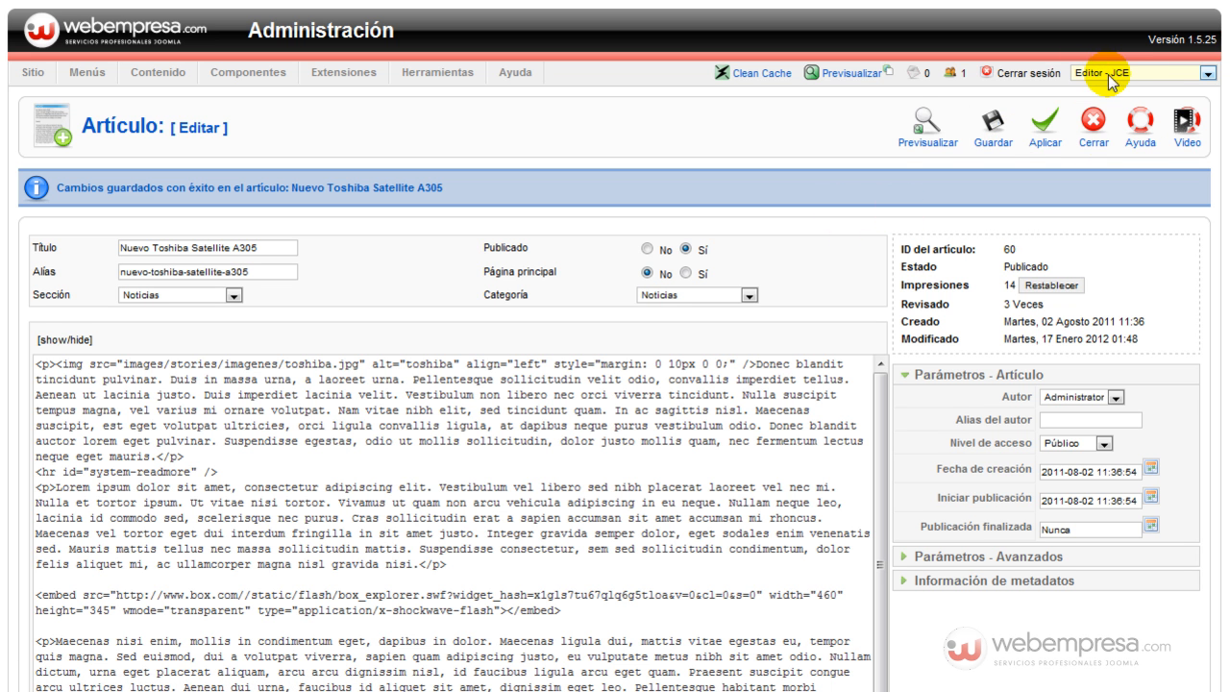
Save and close the article, and switch the active editor to TinyMCE 2.0
{"action": "left_click", "coordinate": [993, 125]}
{"action": "left_click", "coordinate": [1100, 75]}
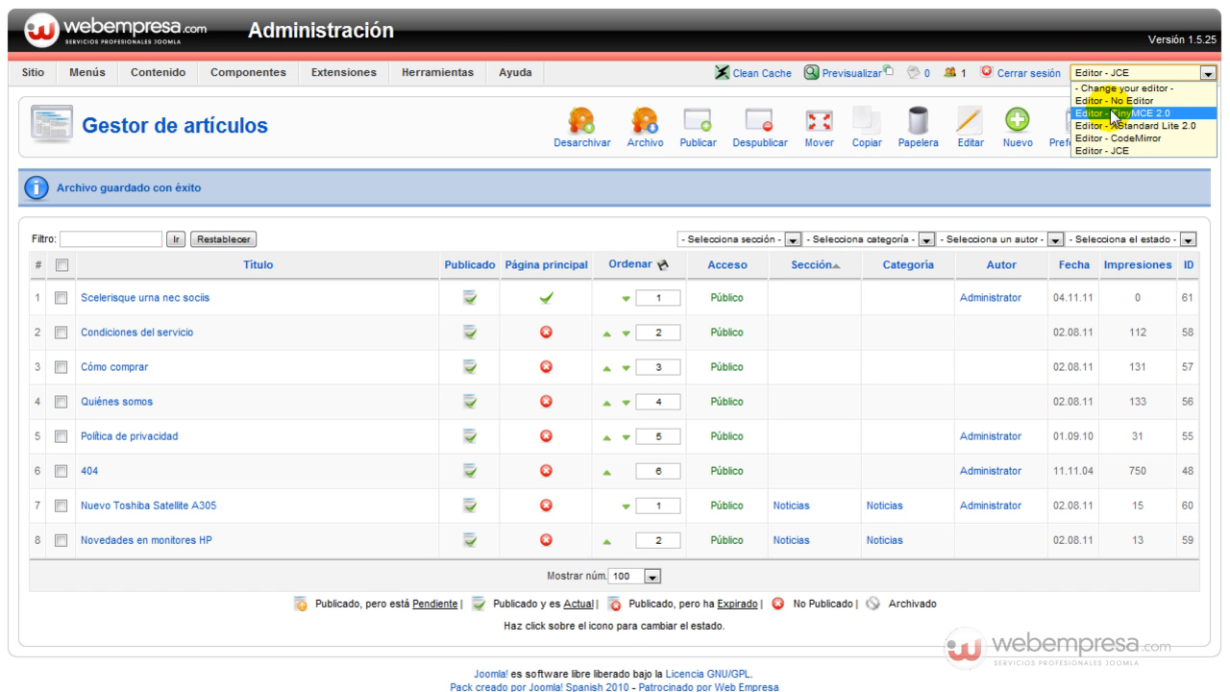
{"action": "left_click", "coordinate": [1112, 112]}
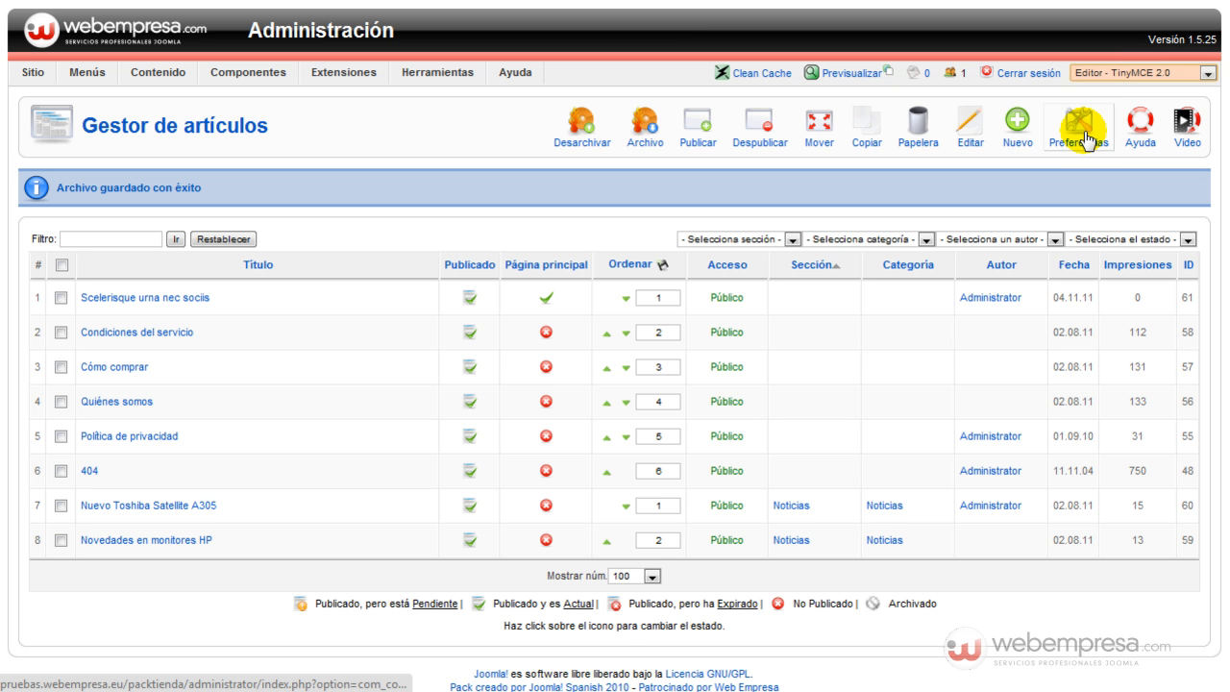
Open "Nuevo Toshiba Satellite A305" for editing in TinyMCE and remove the embedded Box widget, leaving an empty paragraph
{"action": "left_click", "coordinate": [171, 507]}
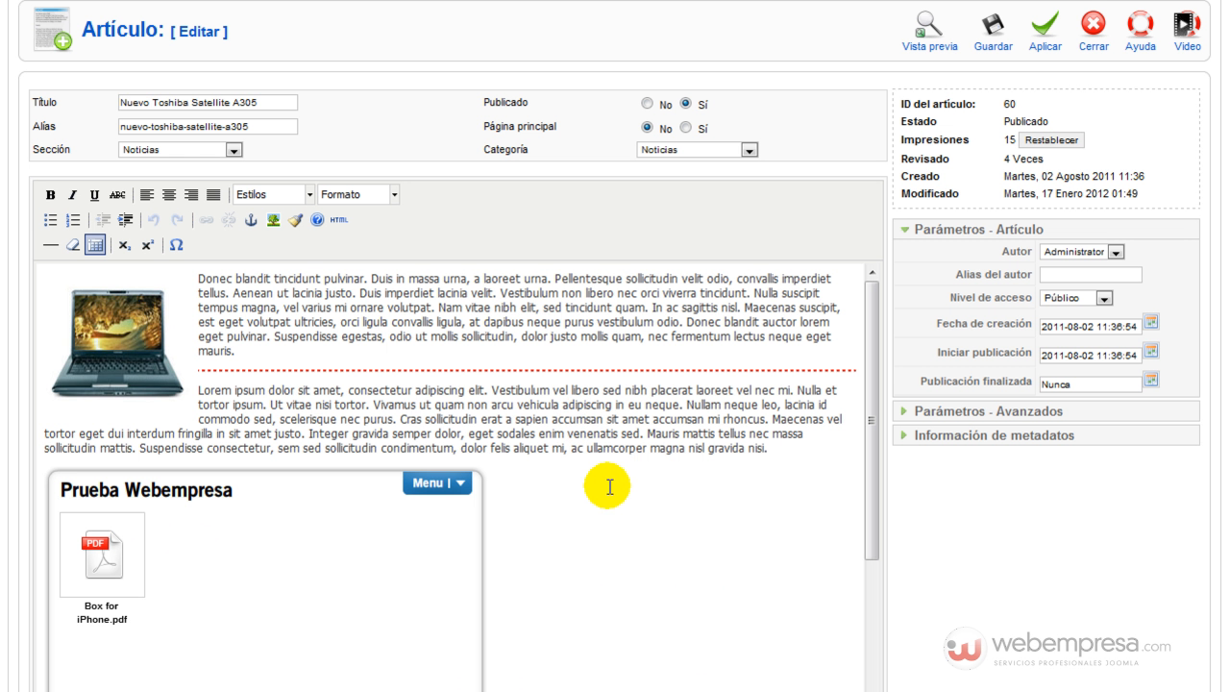
{"action": "left_click", "coordinate": [608, 575]}
{"action": "scroll", "coordinate": [579, 500], "scroll_direction": "down", "scroll_amount": 3}
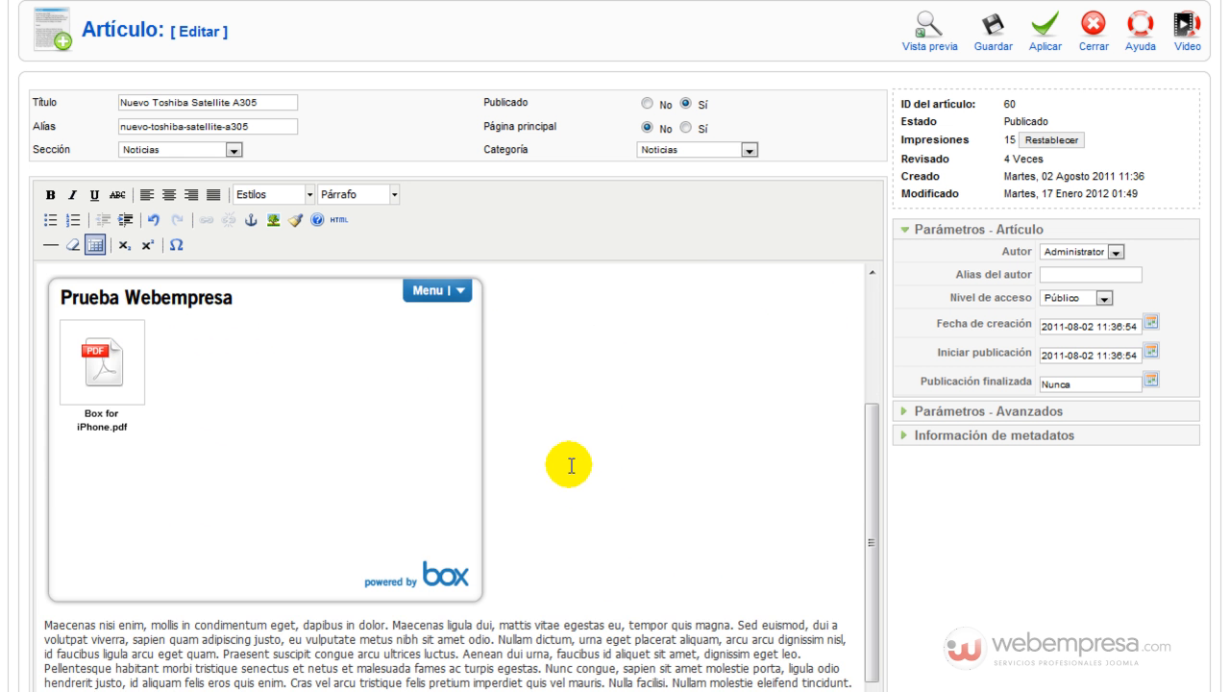
{"action": "scroll", "coordinate": [567, 449], "scroll_direction": "up", "scroll_amount": 1}
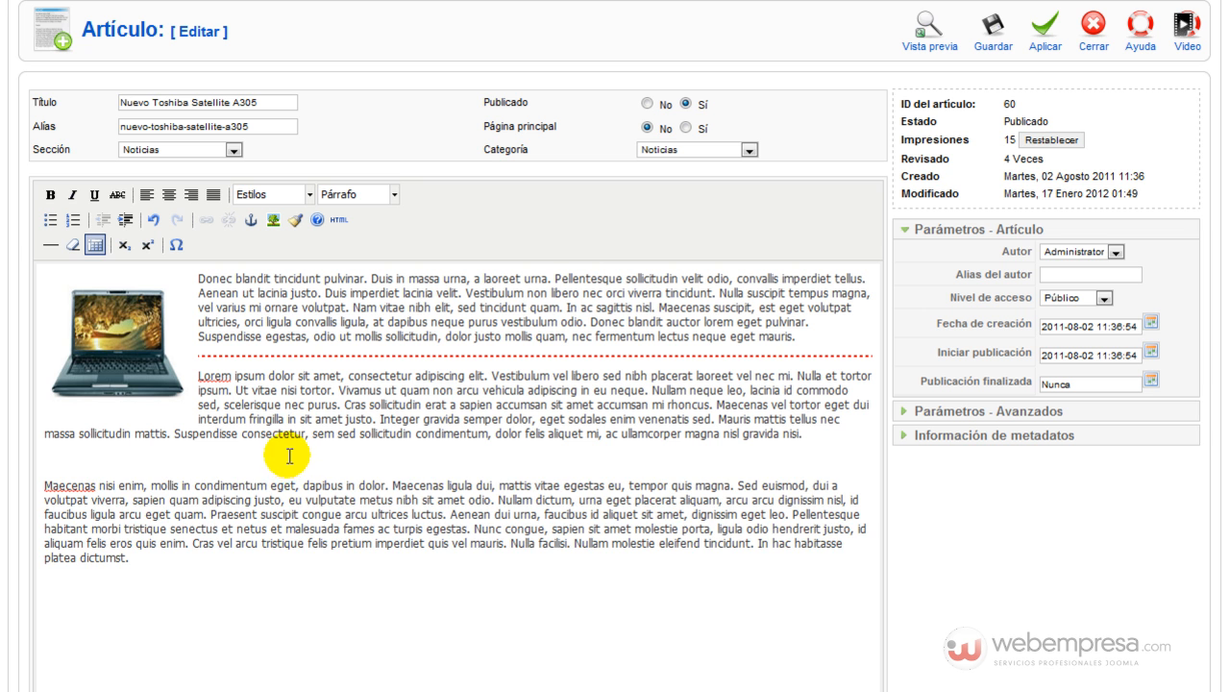
Try placing the Box embed code directly in the empty paragraph of the visual editor, copy it and delete it again
{"action": "type", "text": "<embed src=\"http://www.box.com//static/flash/box_explorer.swf?widget_hash=x1gls7tu67qlq6g5tloa&v=0&cl=0&s=0\" width=\"460\" height=\"345\" wmode=\"transparent\" type=\"application/x-shockwave-flash\"></embed>"}
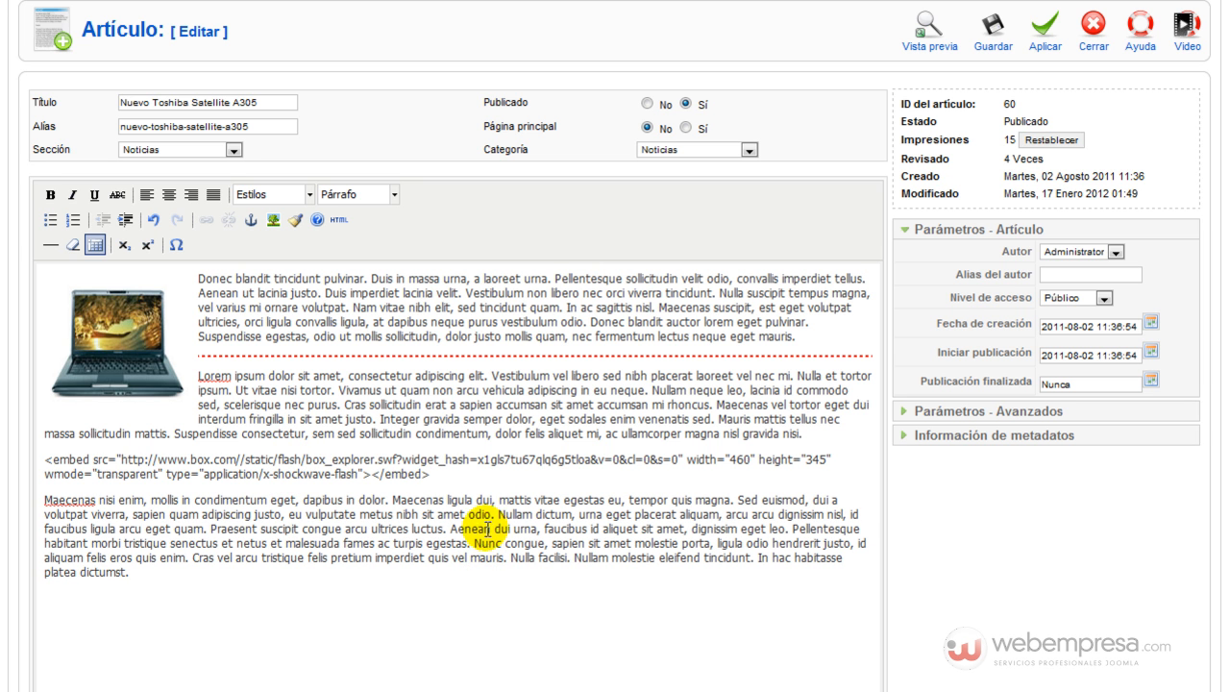
{"action": "left_click_drag", "start_coordinate": [430, 474], "coordinate": [22, 459]}
{"action": "key", "text": "ctrl+c"}
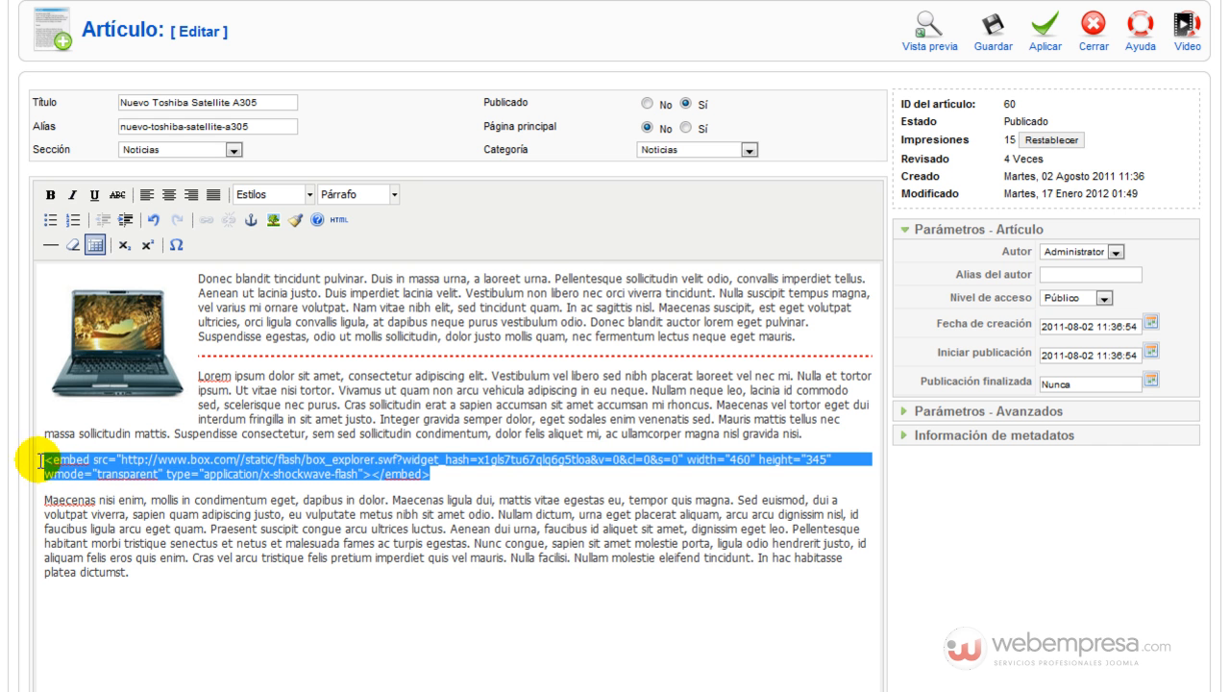
{"action": "key", "text": "Delete"}
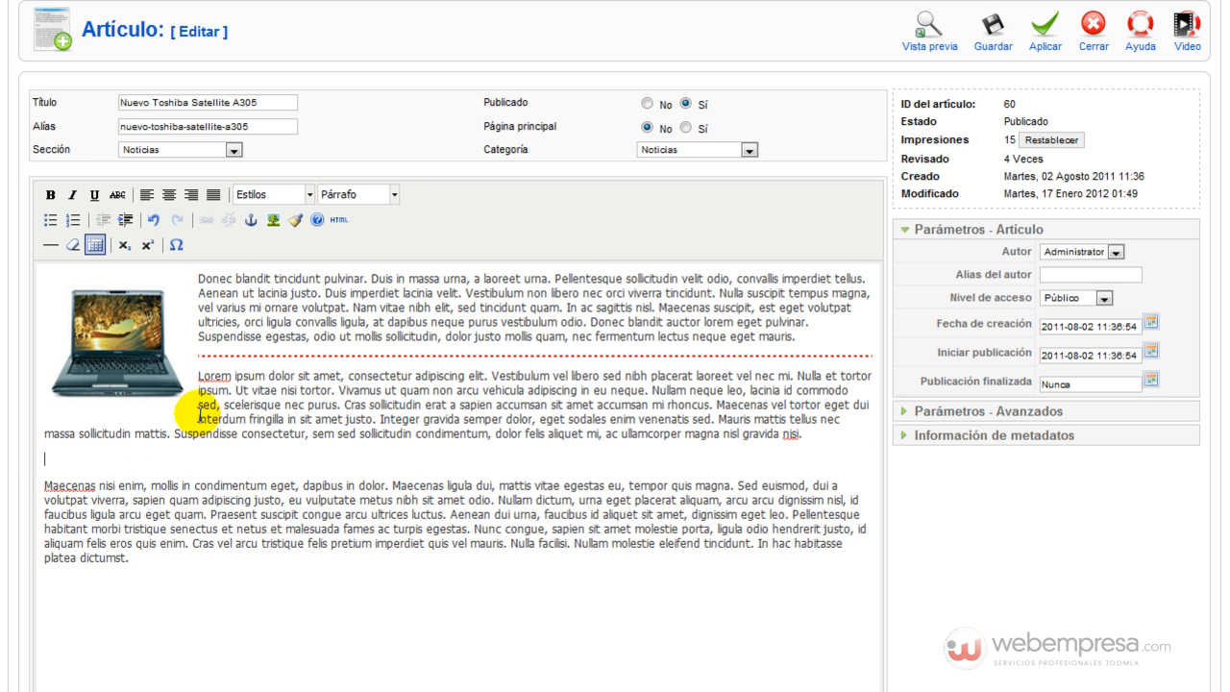
Insert the Box embed code after the empty paragraph in the article's HTML source, apply it and check the widget in the editor
{"action": "left_click", "coordinate": [338, 220]}
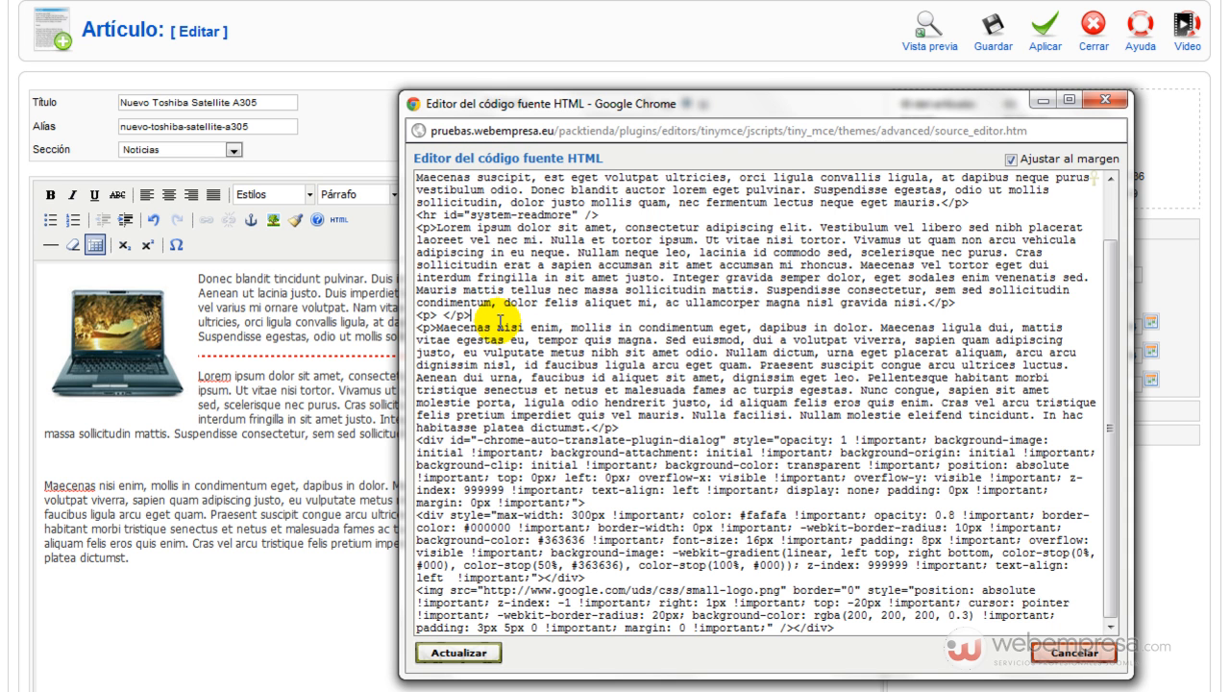
{"action": "key", "text": "Return"}
{"action": "key", "text": "ctrl+v"}
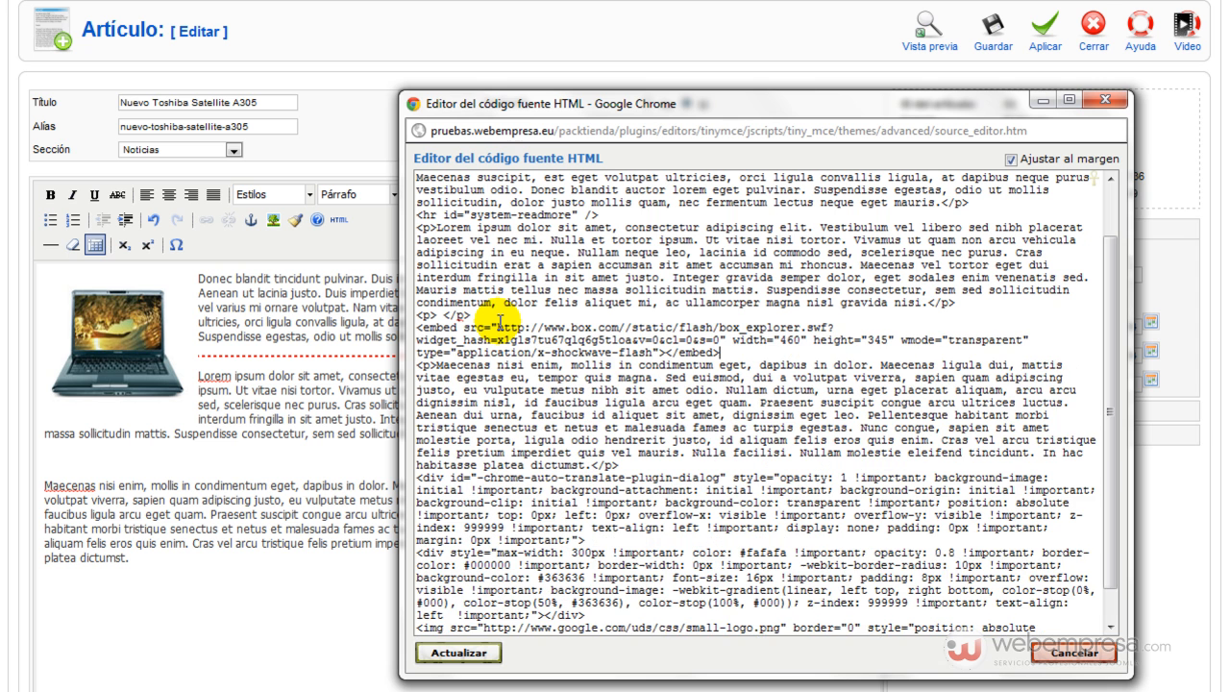
{"action": "key", "text": "Return"}
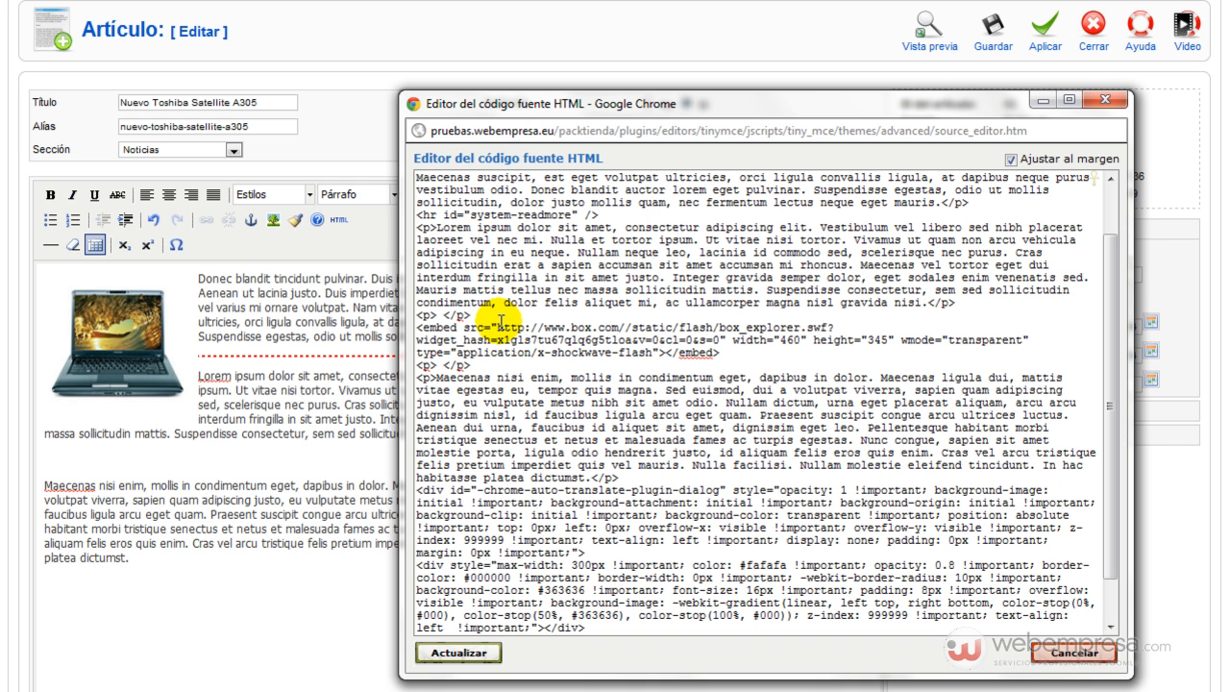
{"action": "left_click", "coordinate": [456, 654]}
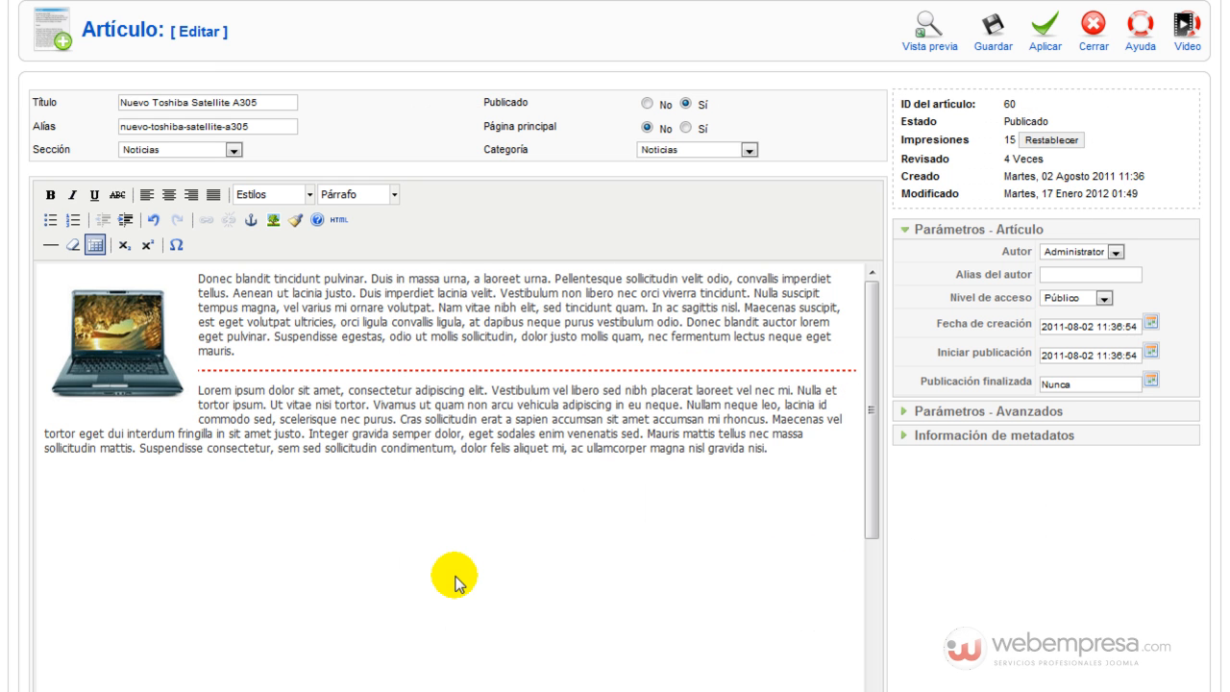
{"action": "scroll", "coordinate": [634, 427], "scroll_direction": "down", "scroll_amount": 5}
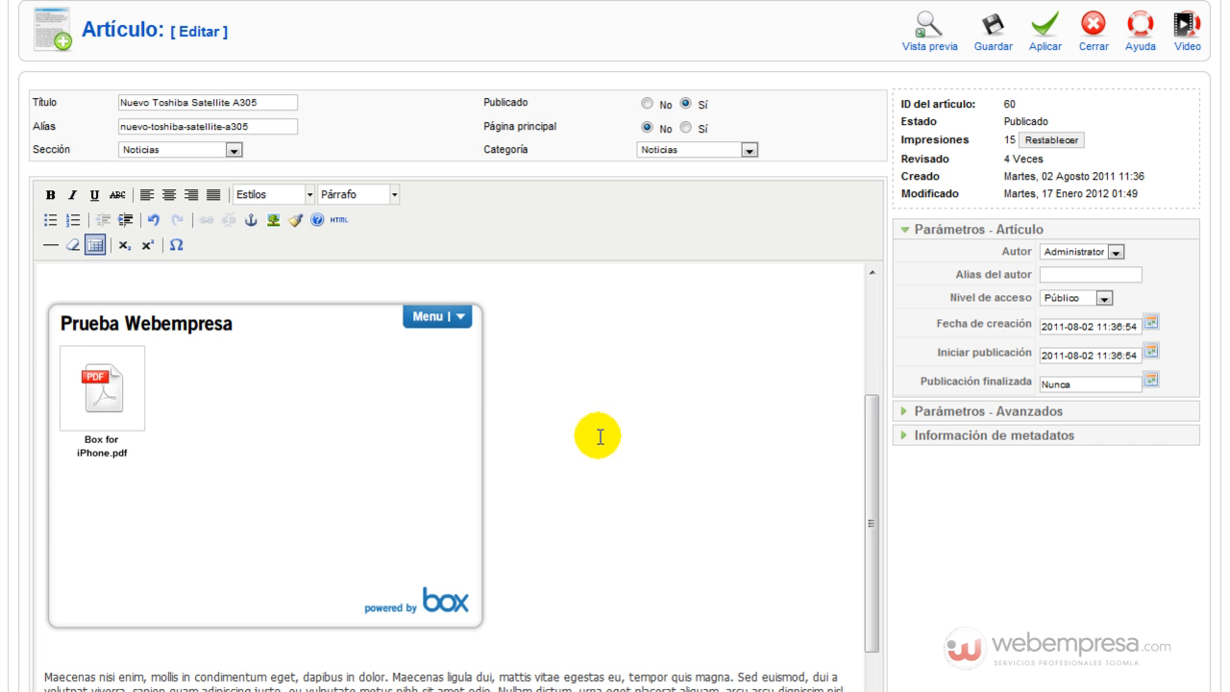
{"action": "scroll", "coordinate": [565, 434], "scroll_direction": "up", "scroll_amount": 2}
{"action": "scroll", "coordinate": [562, 443], "scroll_direction": "down", "scroll_amount": 5}
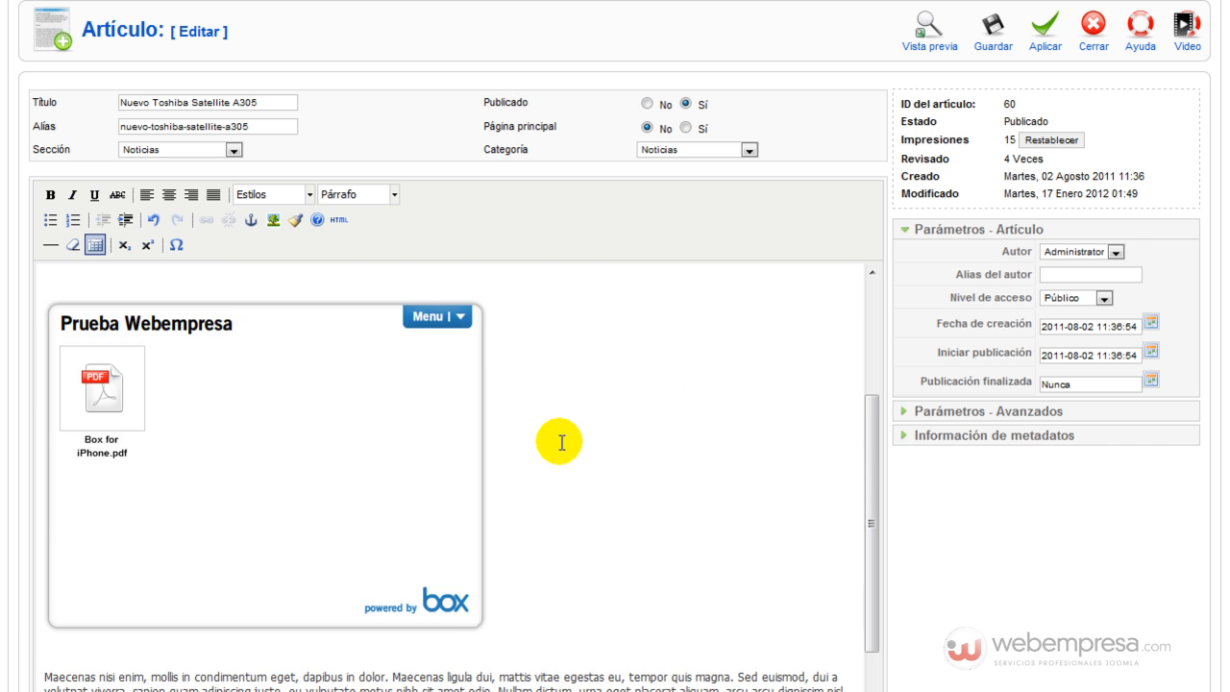
{"action": "scroll", "coordinate": [558, 437], "scroll_direction": "up", "scroll_amount": 4}
{"action": "scroll", "coordinate": [557, 435], "scroll_direction": "up", "scroll_amount": 3}
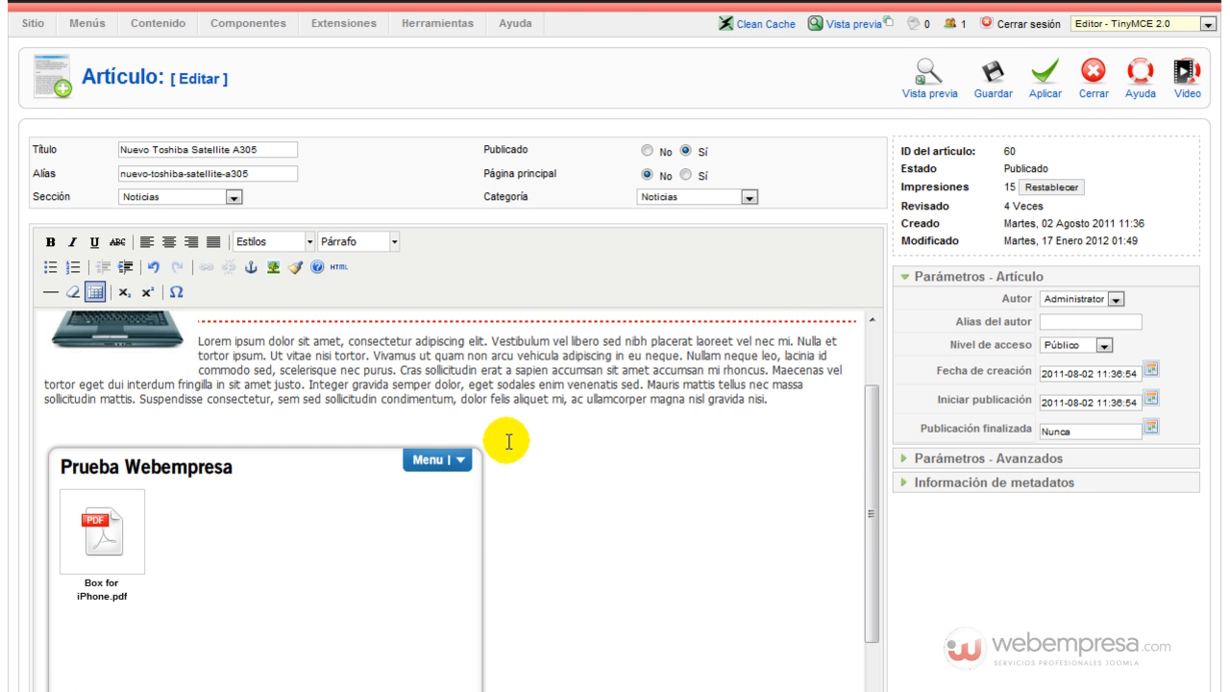
Delete the Box widget and the surplus empty lines between the text paragraphs, and close the article
{"action": "scroll", "coordinate": [505, 442], "scroll_direction": "down", "scroll_amount": 5}
{"action": "left_click", "coordinate": [509, 445]}
{"action": "key", "text": "BackSpace"}
{"action": "key", "text": "BackSpace"}
{"action": "key", "text": "BackSpace"}
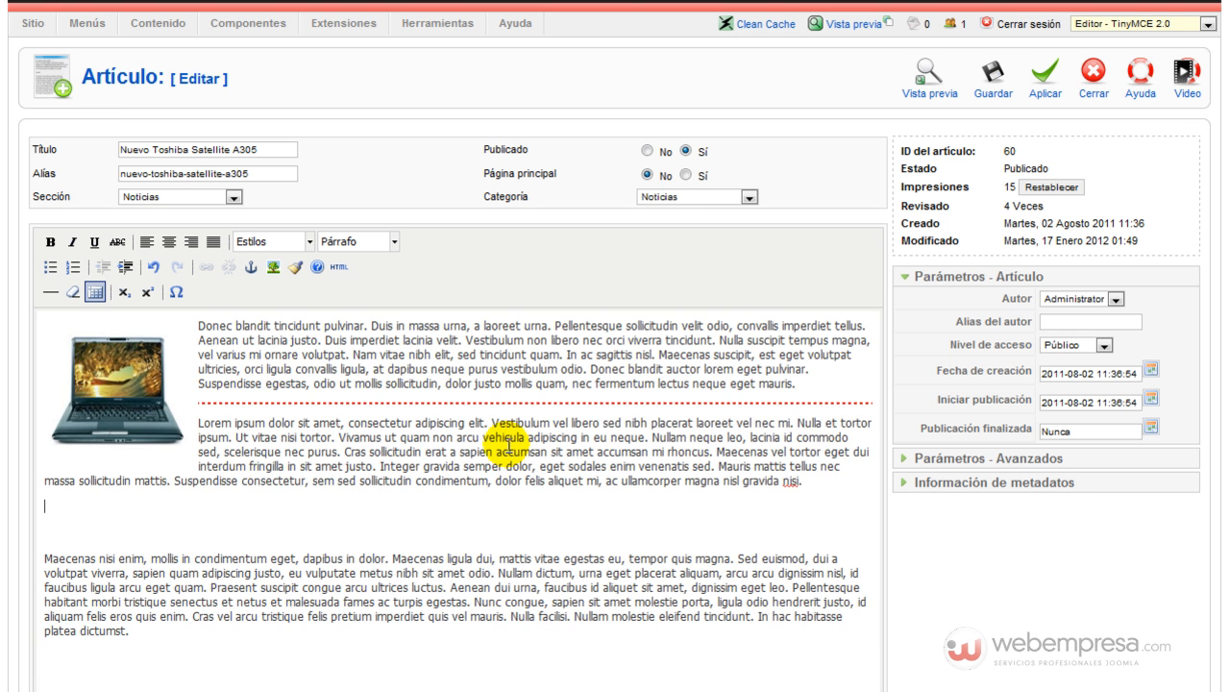
{"action": "key", "text": "Delete"}
{"action": "scroll", "coordinate": [510, 444], "scroll_direction": "up", "scroll_amount": 1}
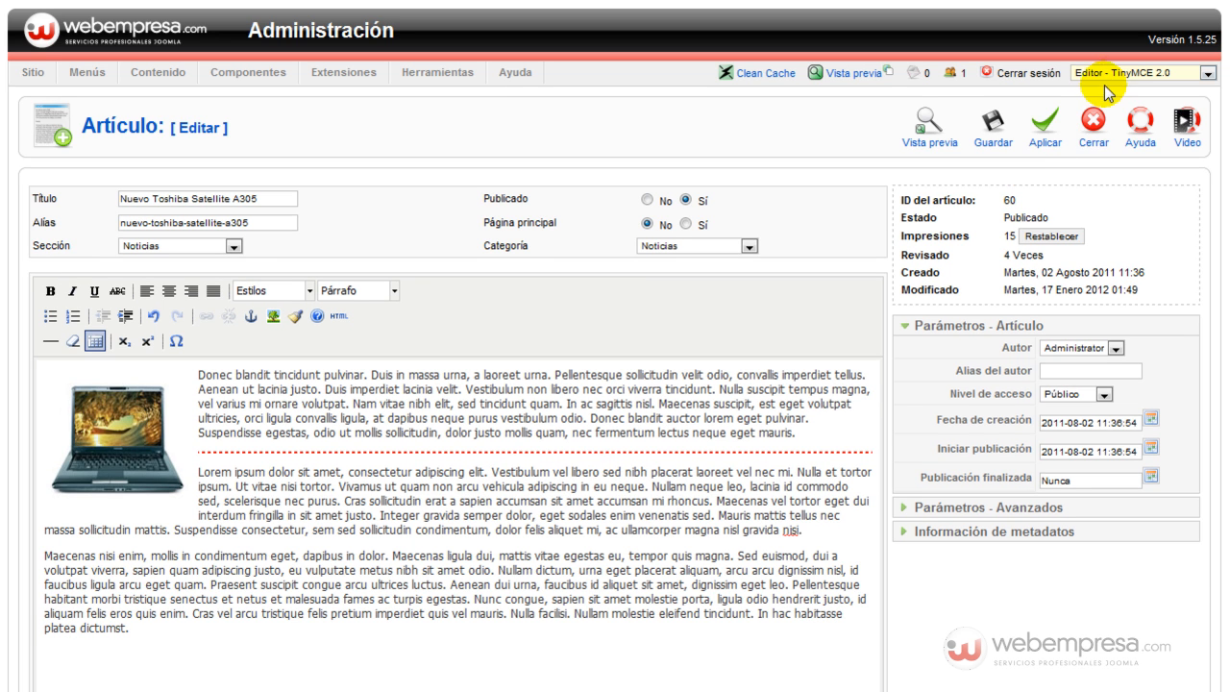
{"action": "left_click", "coordinate": [1093, 134]}
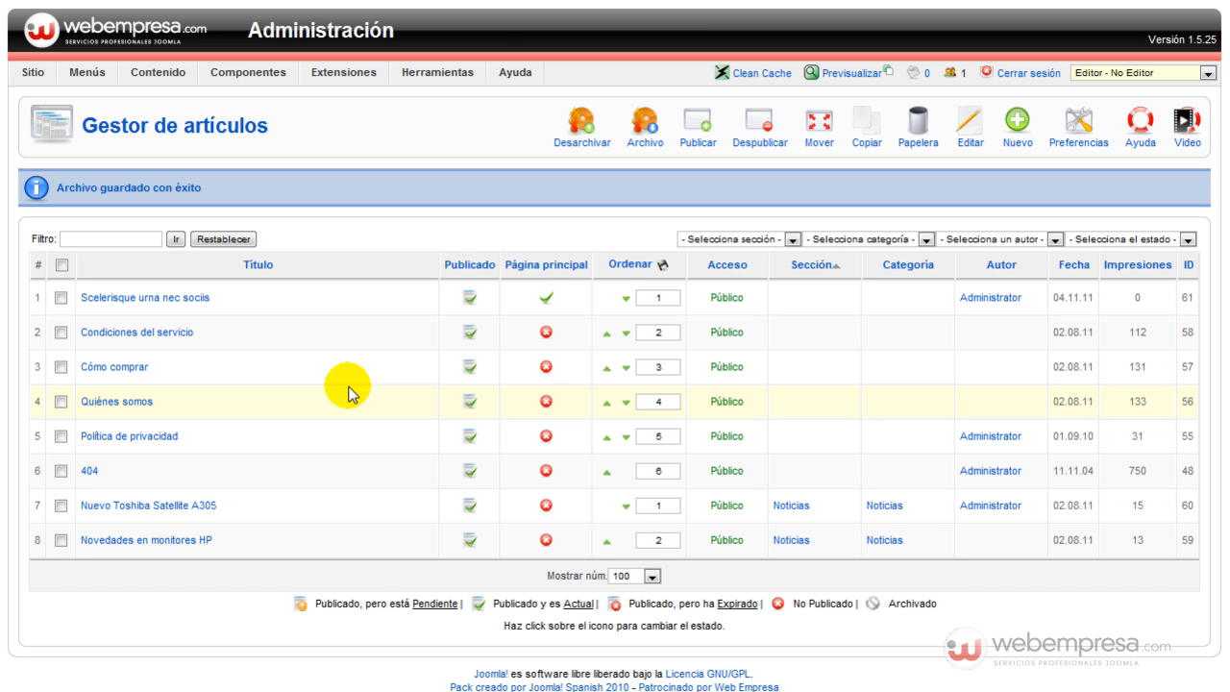
Open "Scelerisque urna nec sociis" with No Editor active, delete the empty <p>&nbsp;</p> paragraph at the start of its HTML and save the article
{"action": "left_click", "coordinate": [198, 299]}
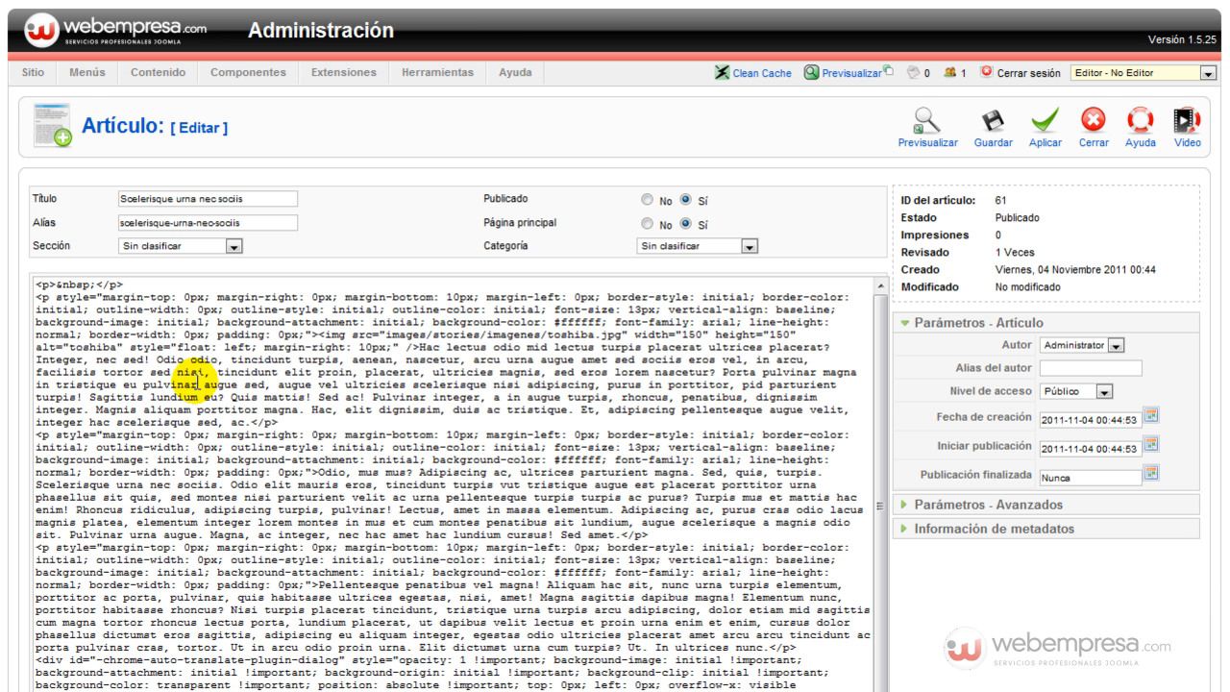
{"action": "left_click_drag", "start_coordinate": [125, 286], "coordinate": [20, 288]}
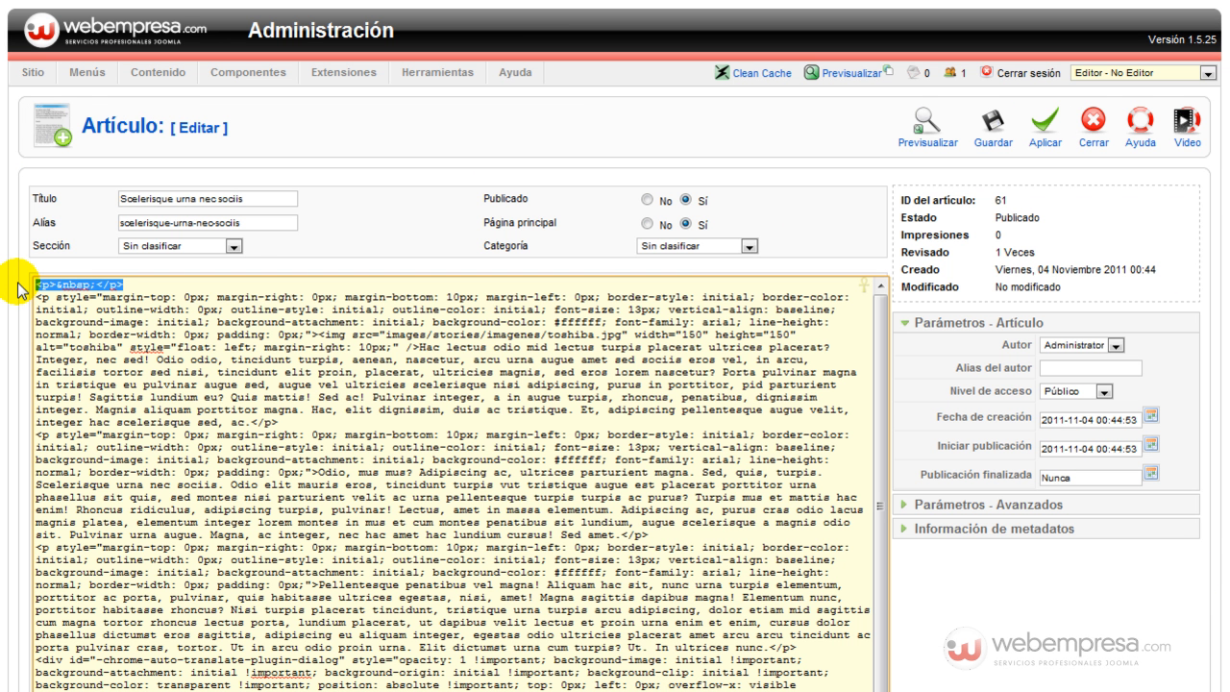
{"action": "key", "text": "Delete"}
{"action": "key", "text": "Delete"}
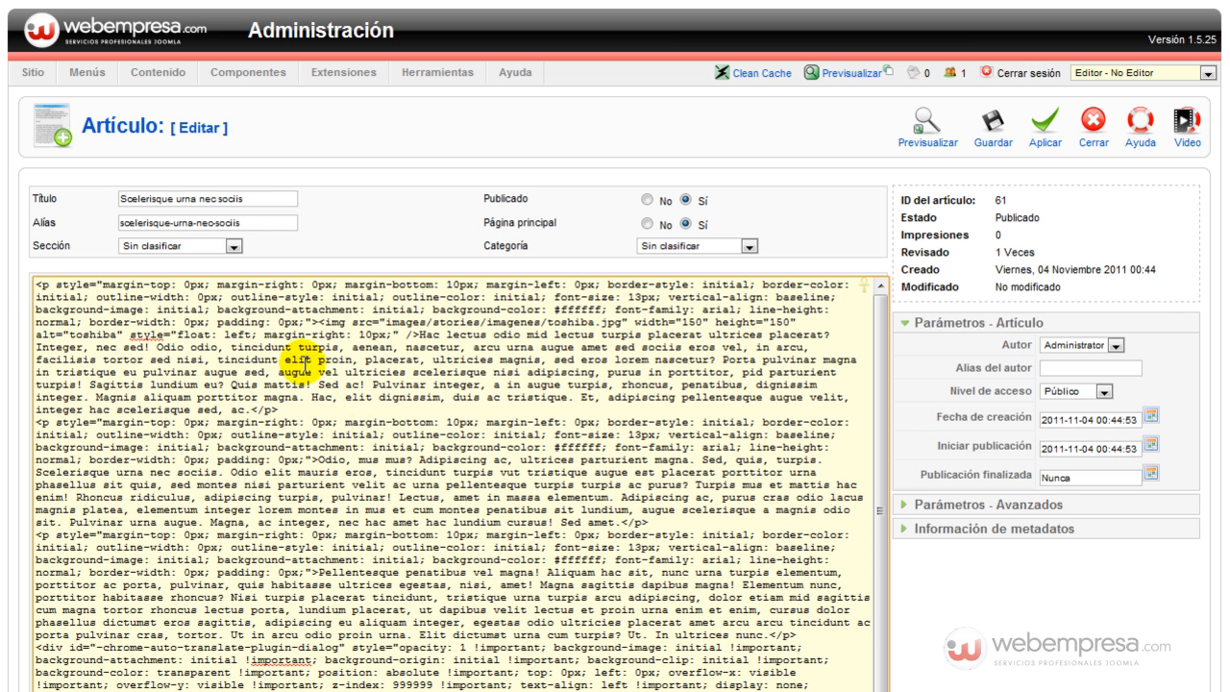
{"action": "scroll", "coordinate": [310, 406], "scroll_direction": "down", "scroll_amount": 2}
{"action": "left_click_drag", "start_coordinate": [124, 626], "coordinate": [28, 631]}
{"action": "mouse_move", "coordinate": [864, 691]}
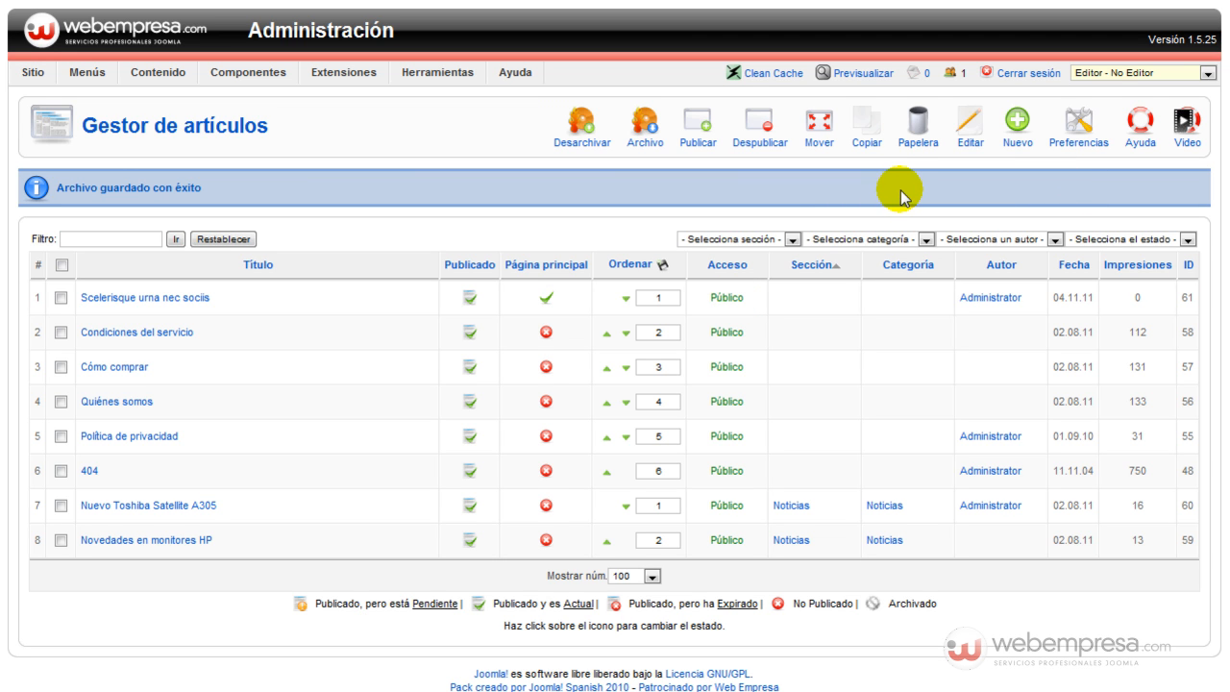
Switch the active editor to CodeMirror and open "Scelerisque urna nec sociis" for editing
{"action": "left_click", "coordinate": [1075, 75]}
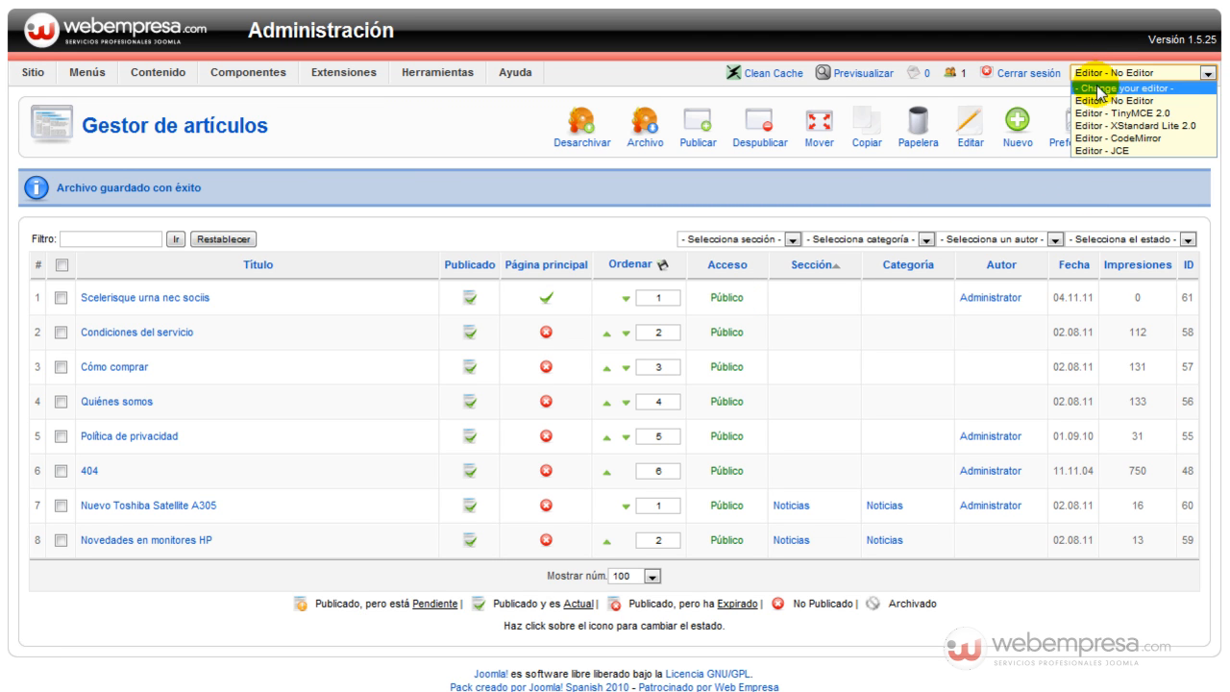
{"action": "left_click", "coordinate": [1131, 138]}
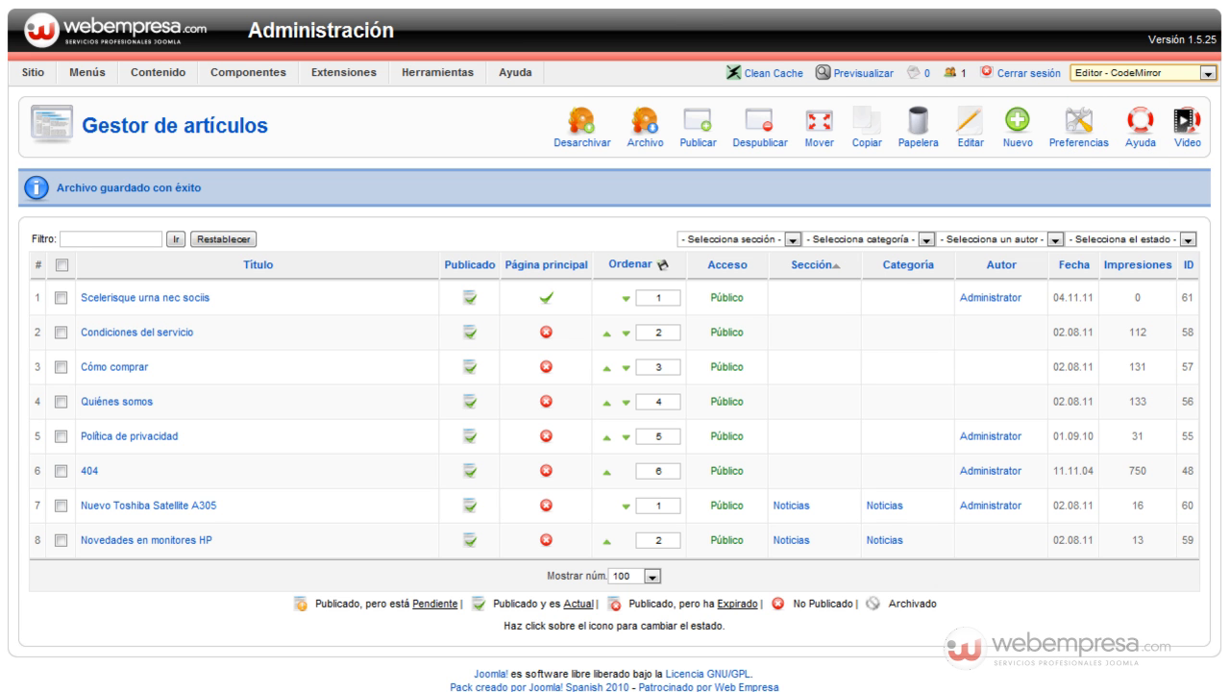
{"action": "left_click", "coordinate": [130, 305]}
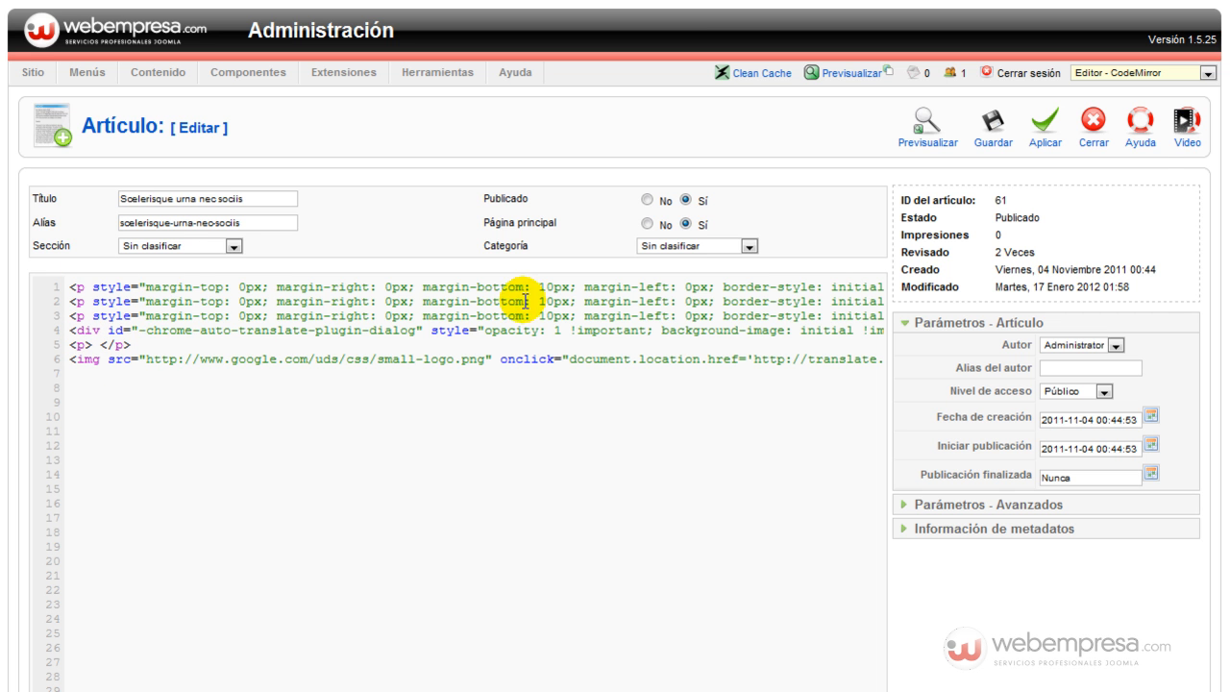
Review the editors offered by the editor switcher while keeping CodeMirror selected
{"action": "left_click", "coordinate": [1124, 73]}
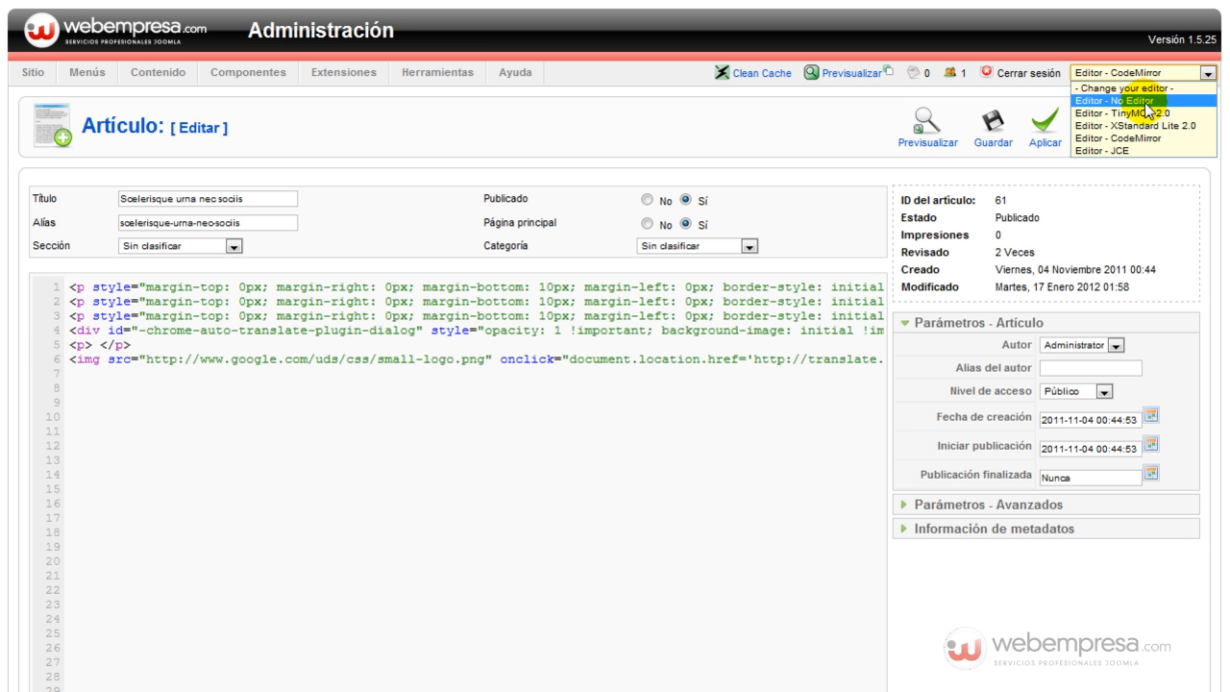
{"action": "left_click", "coordinate": [503, 111]}
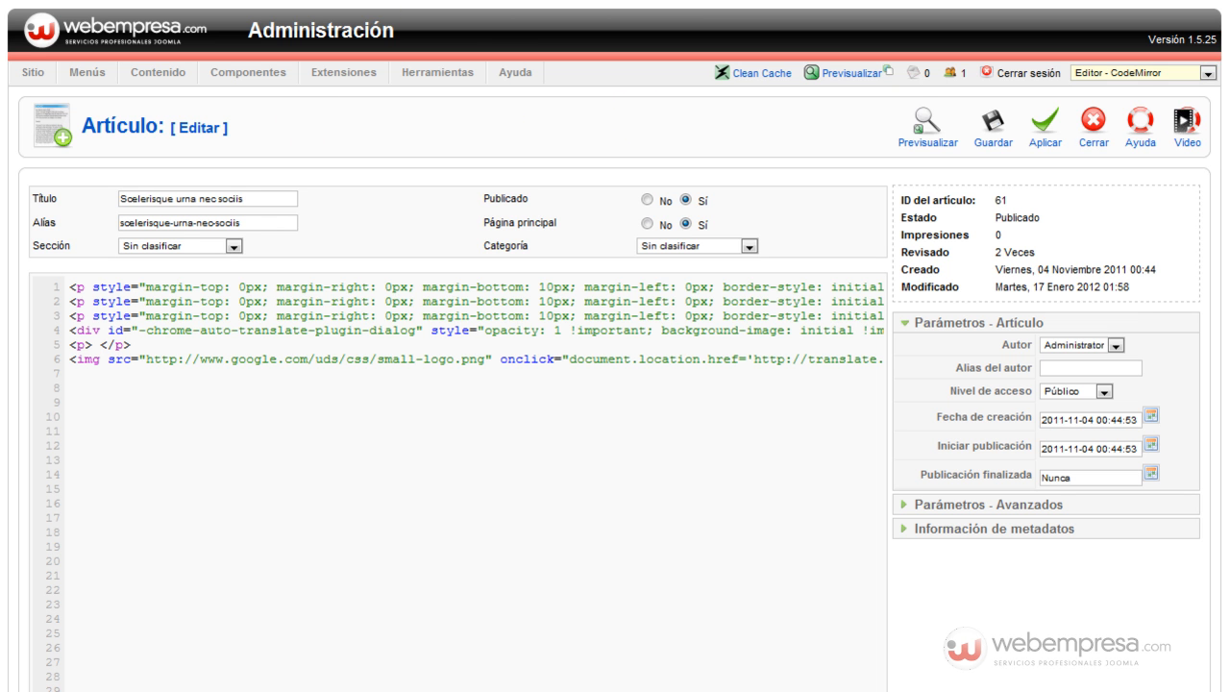
{"action": "left_click", "coordinate": [1140, 77]}
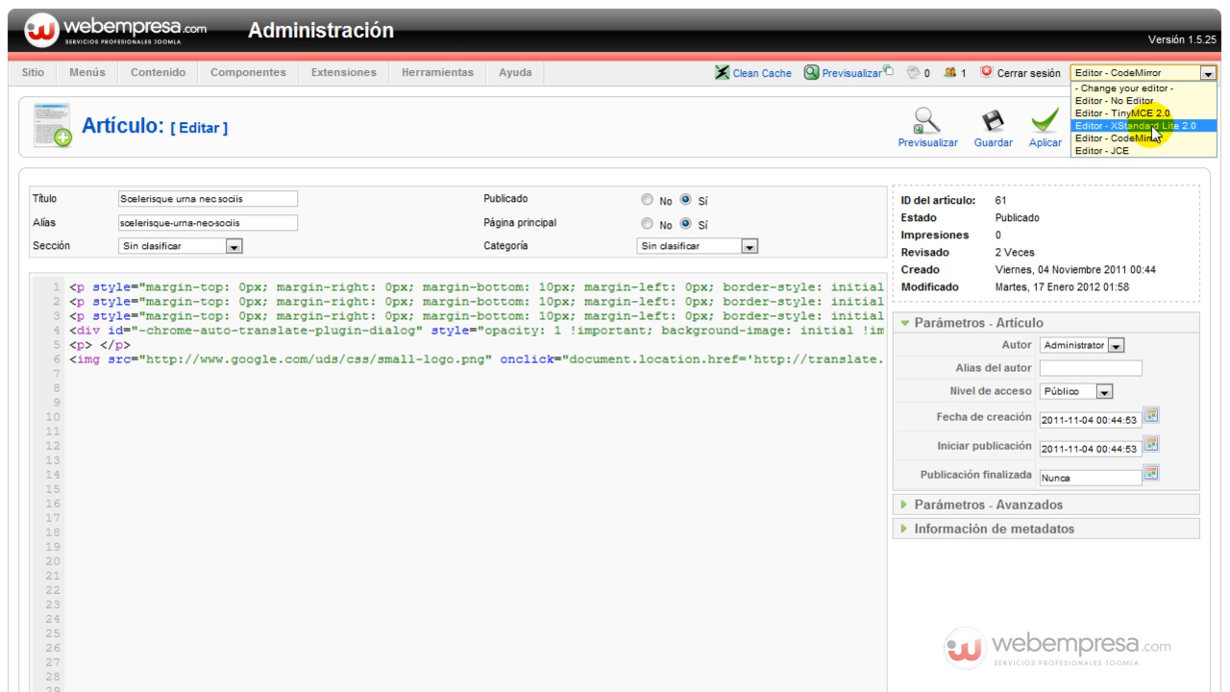
{"action": "key", "text": "Escape"}
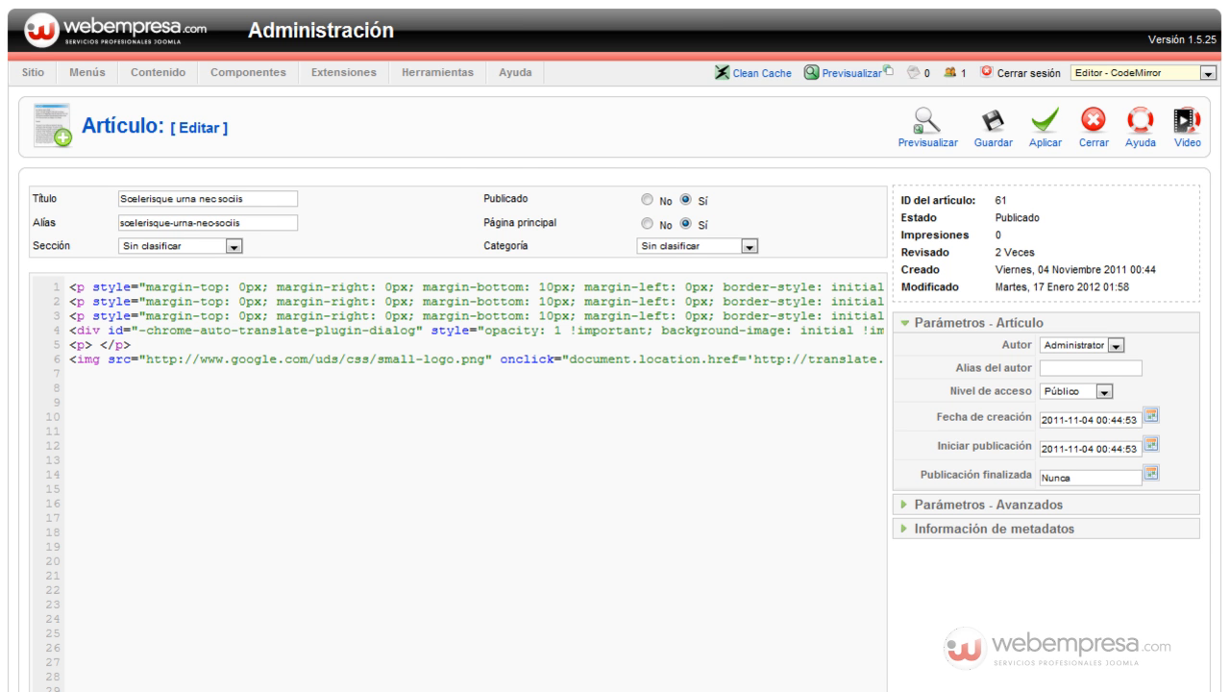